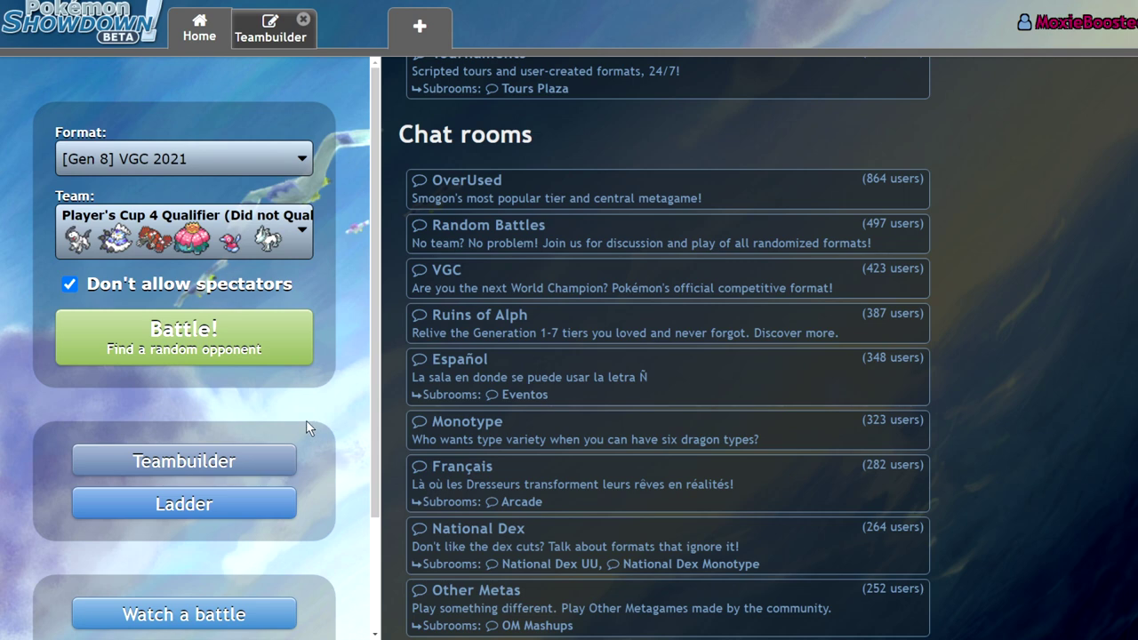
Step: Open the Teambuilder, return to the full saved-team list and scroll down to the Player's Cup Teams folder
click(231, 460)
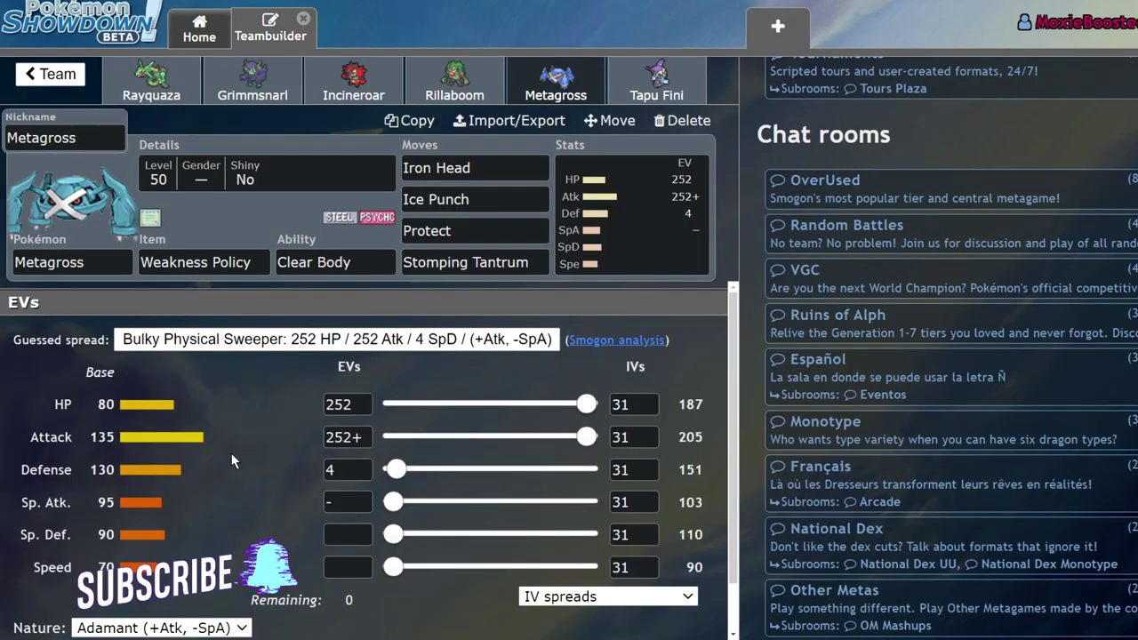
click(51, 75)
click(53, 77)
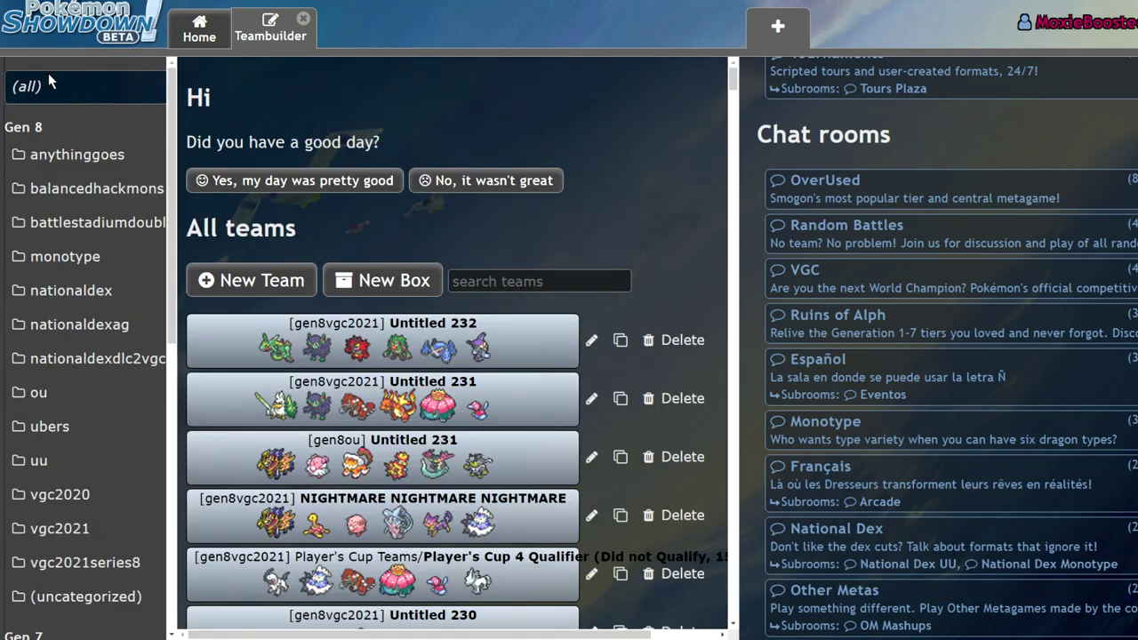
scroll(123, 498, down, 5)
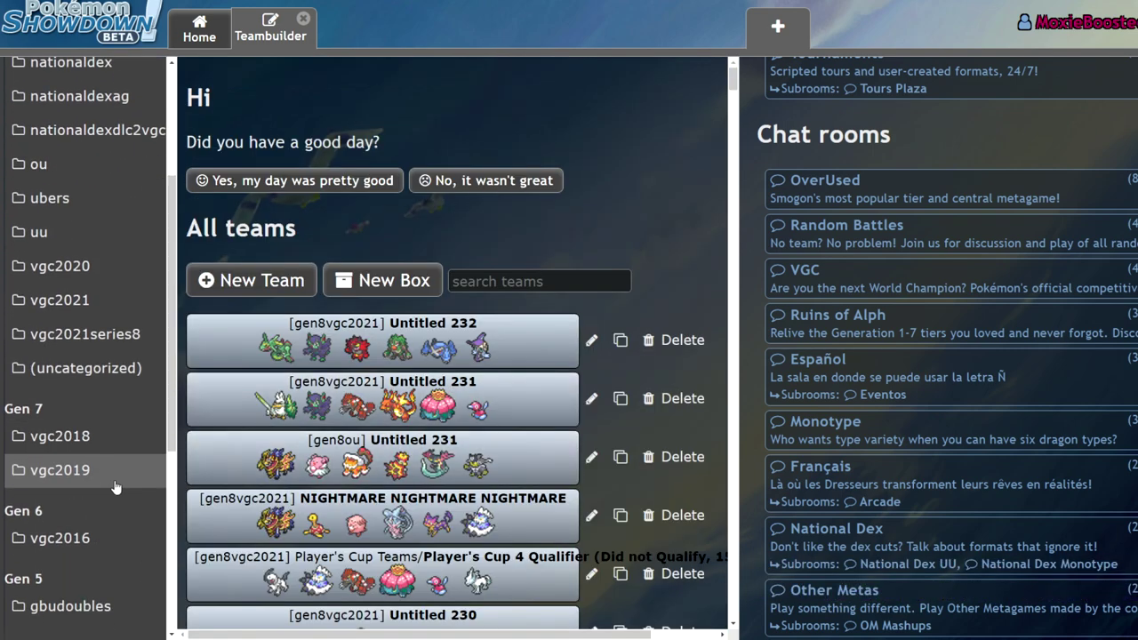
scroll(112, 485, down, 3)
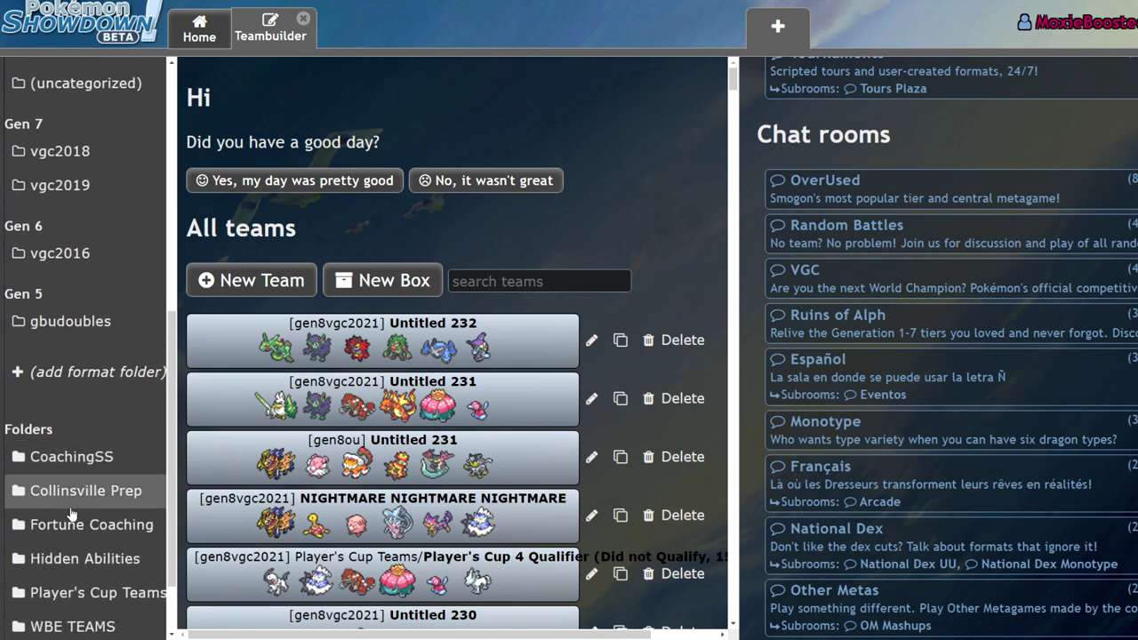
scroll(71, 514, down, 2)
Step: Open the Player's Cup Teams folder and look through the Player's Cup 1 and 2 Qualifier teams
click(116, 502)
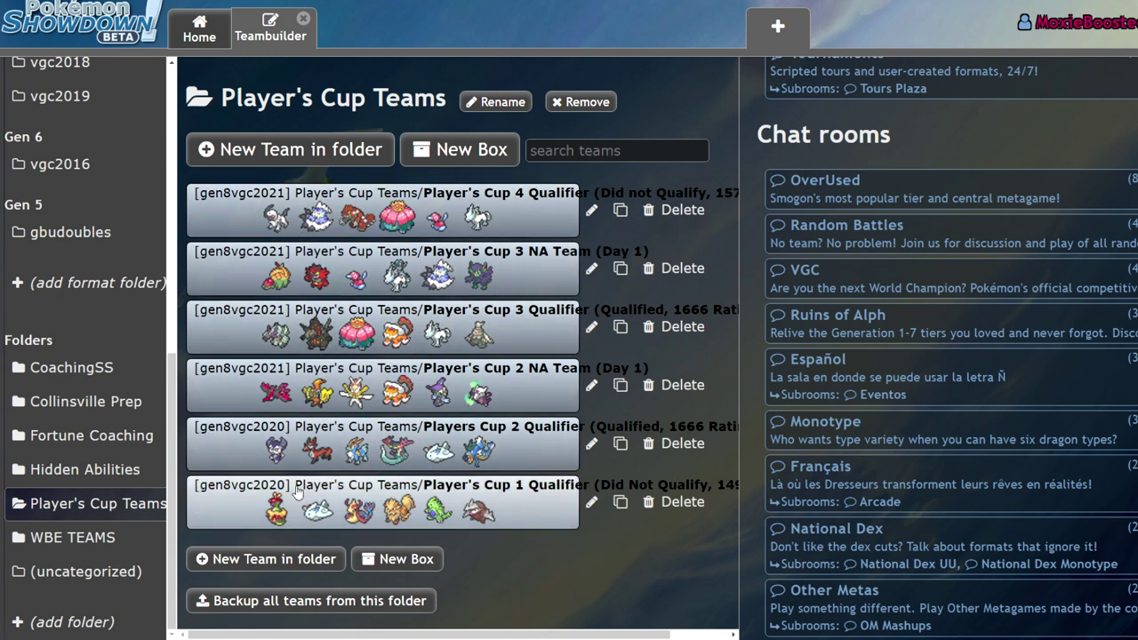
click(405, 513)
click(43, 74)
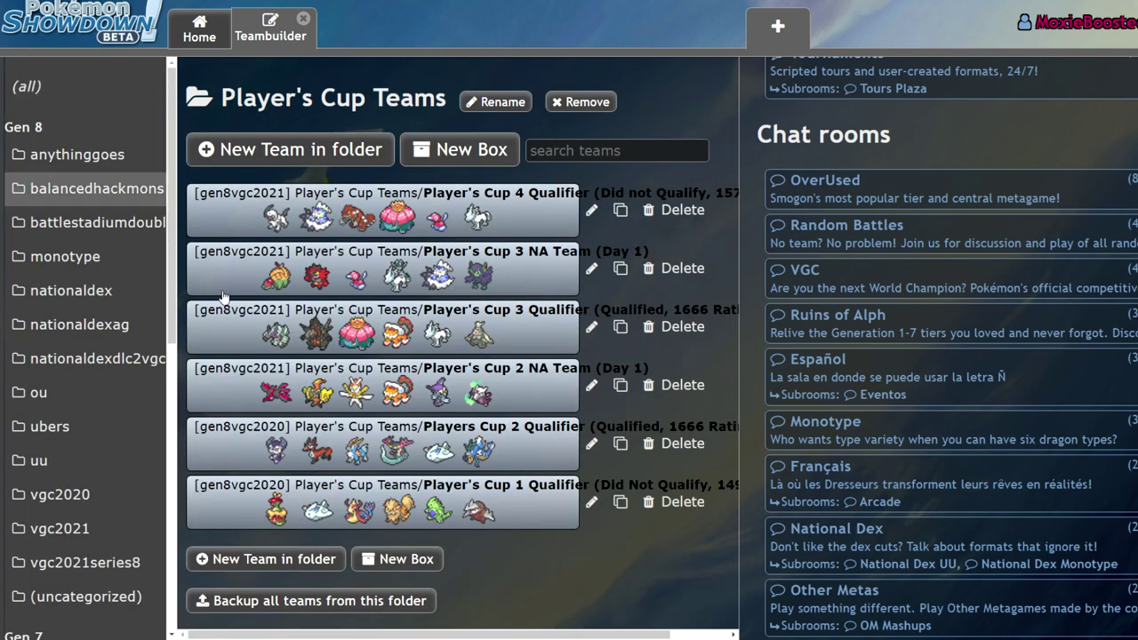
click(380, 454)
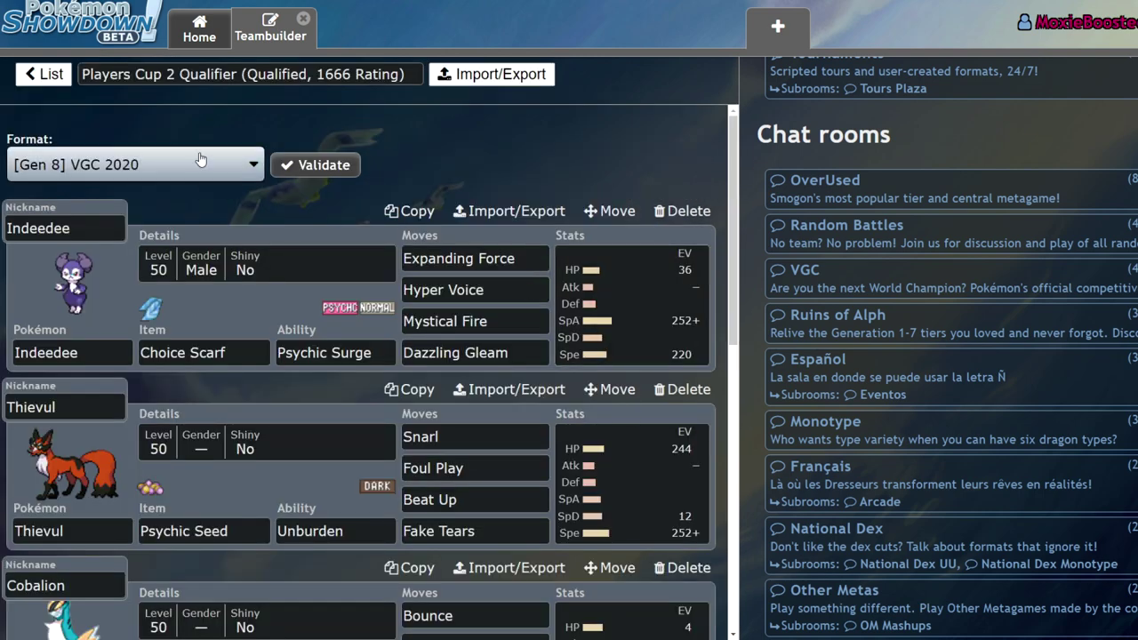
click(42, 74)
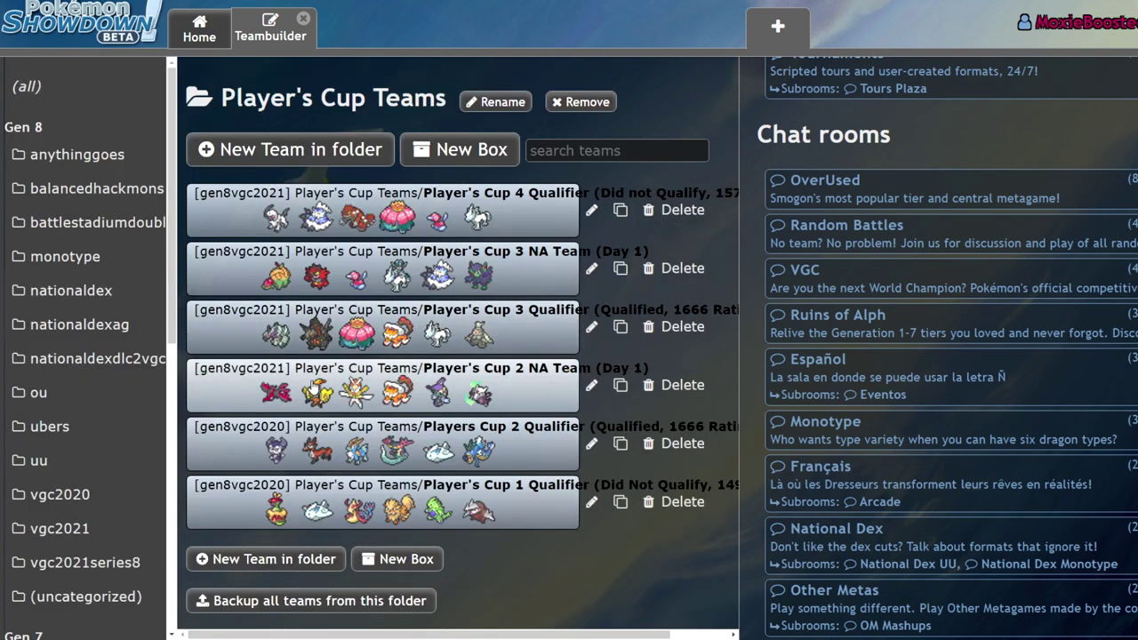
Step: Look through the Player's Cup 2 NA, 3 Qualifier and 3 NA teams, then open Player's Cup 4 Qualifier
click(313, 384)
click(43, 74)
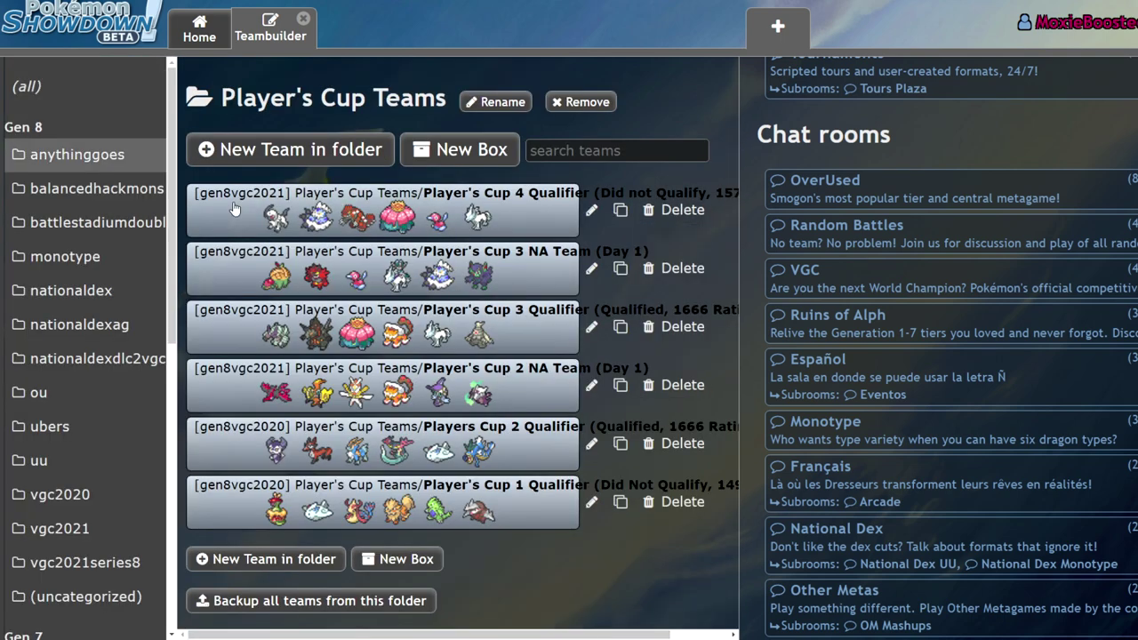
click(349, 334)
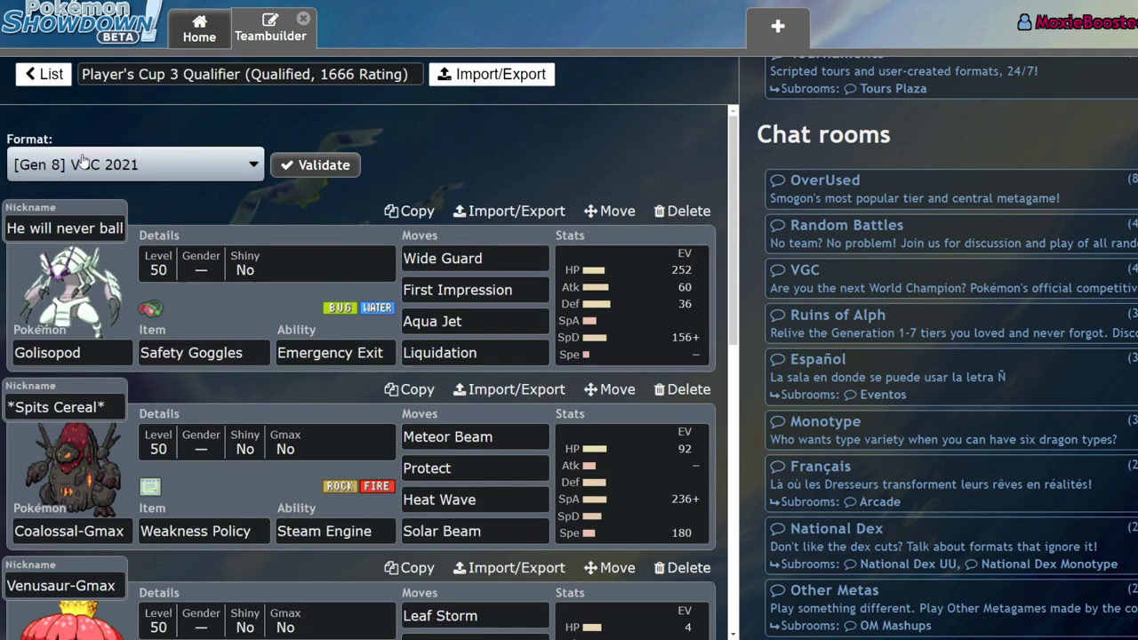
click(42, 74)
click(372, 278)
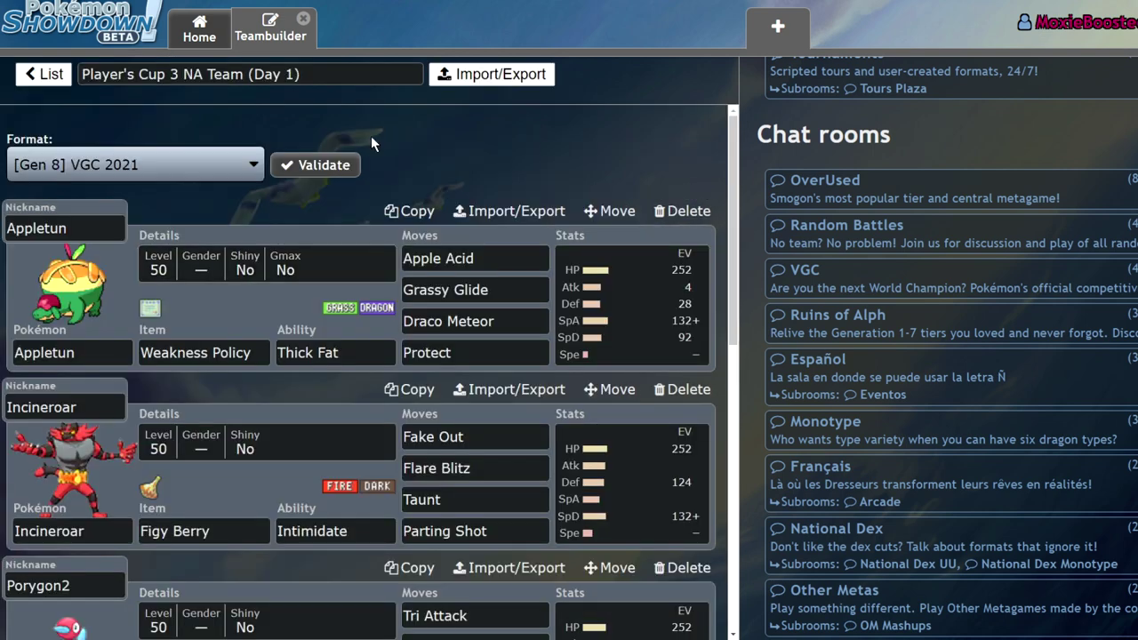
click(42, 74)
click(381, 223)
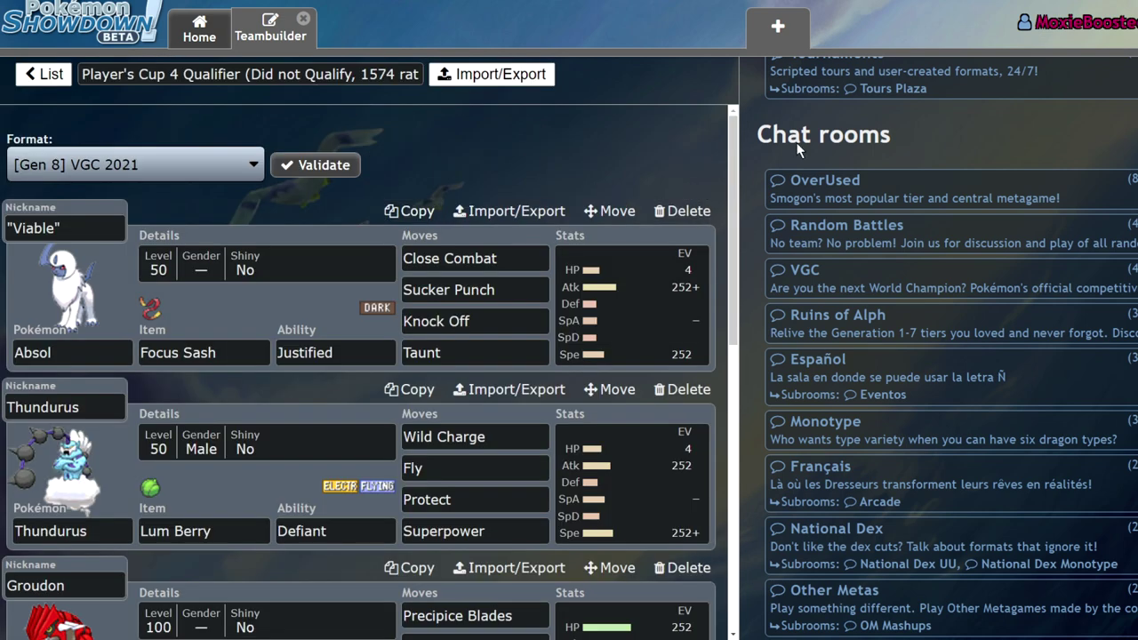
click(587, 338)
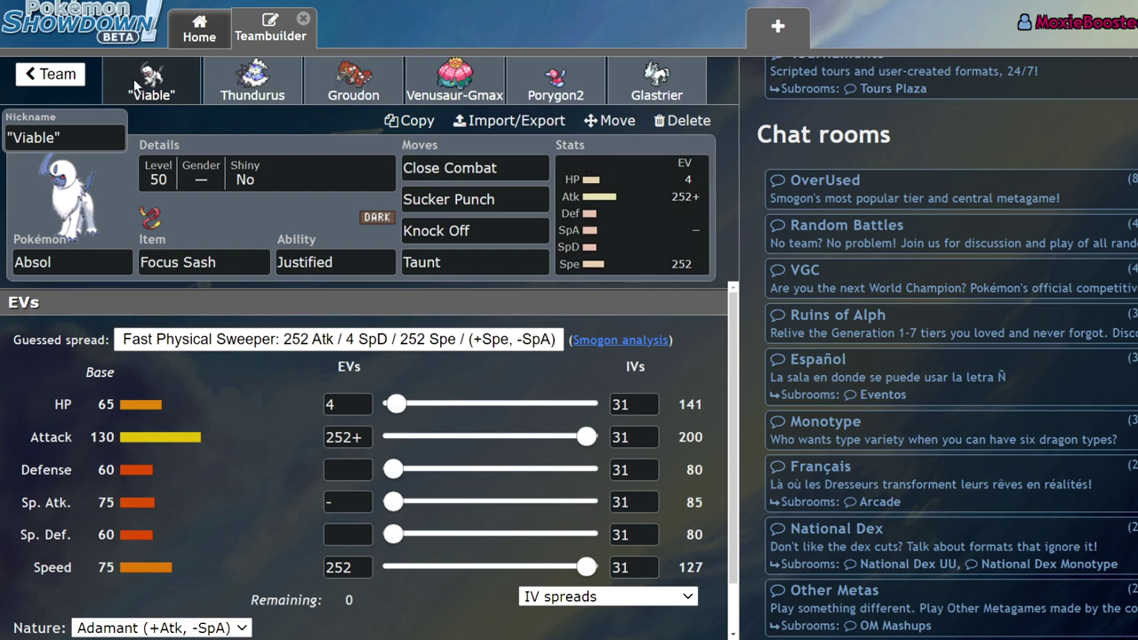
click(55, 71)
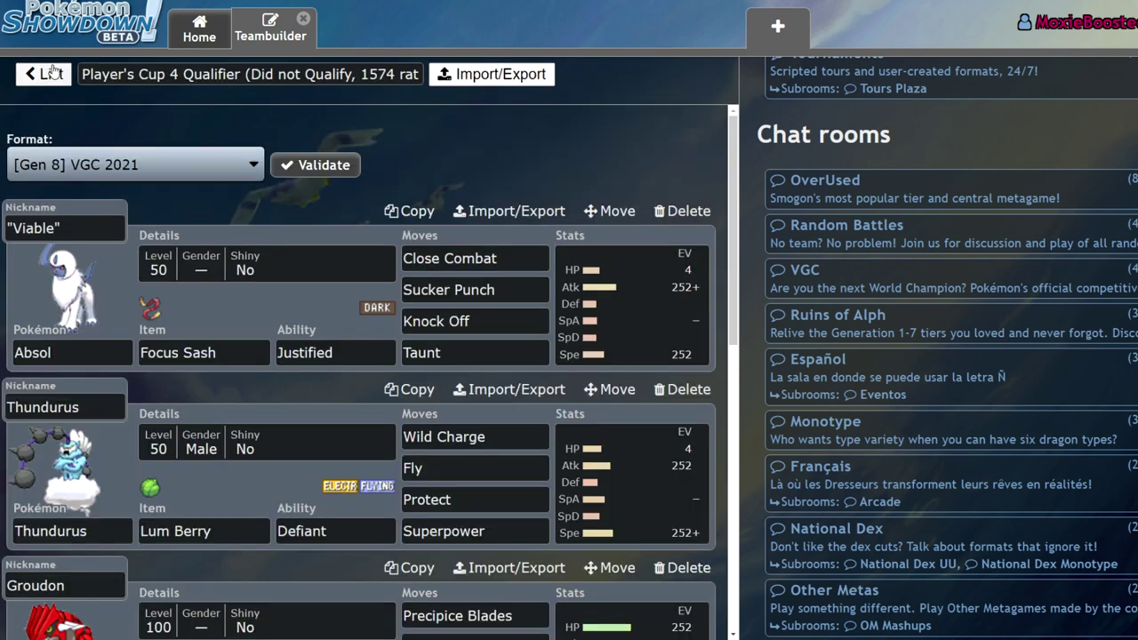
click(54, 71)
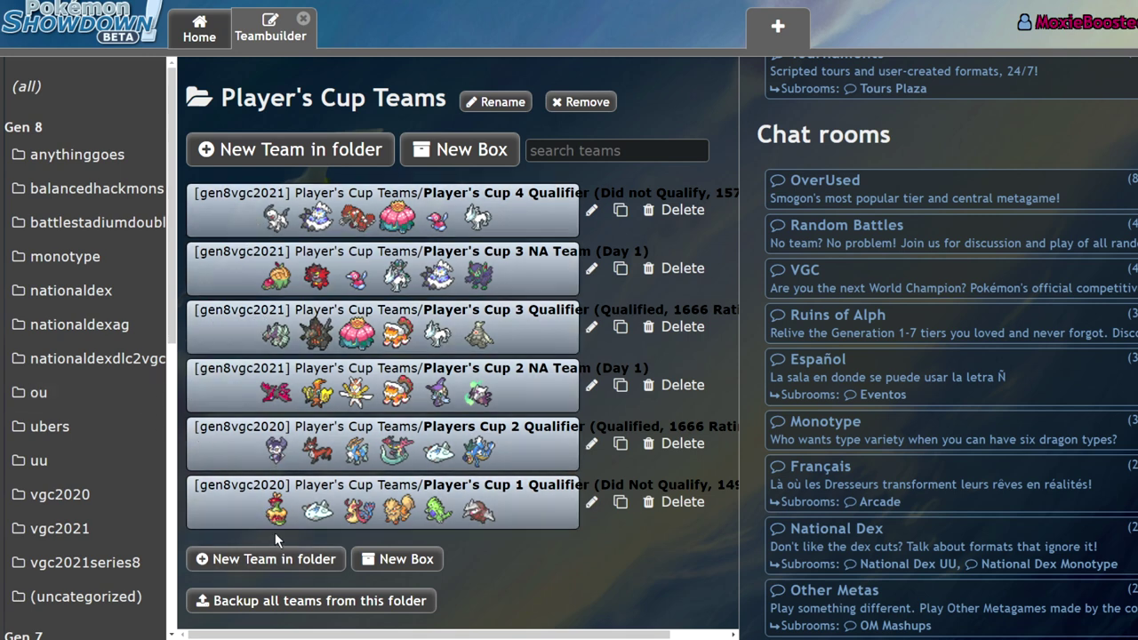
click(533, 218)
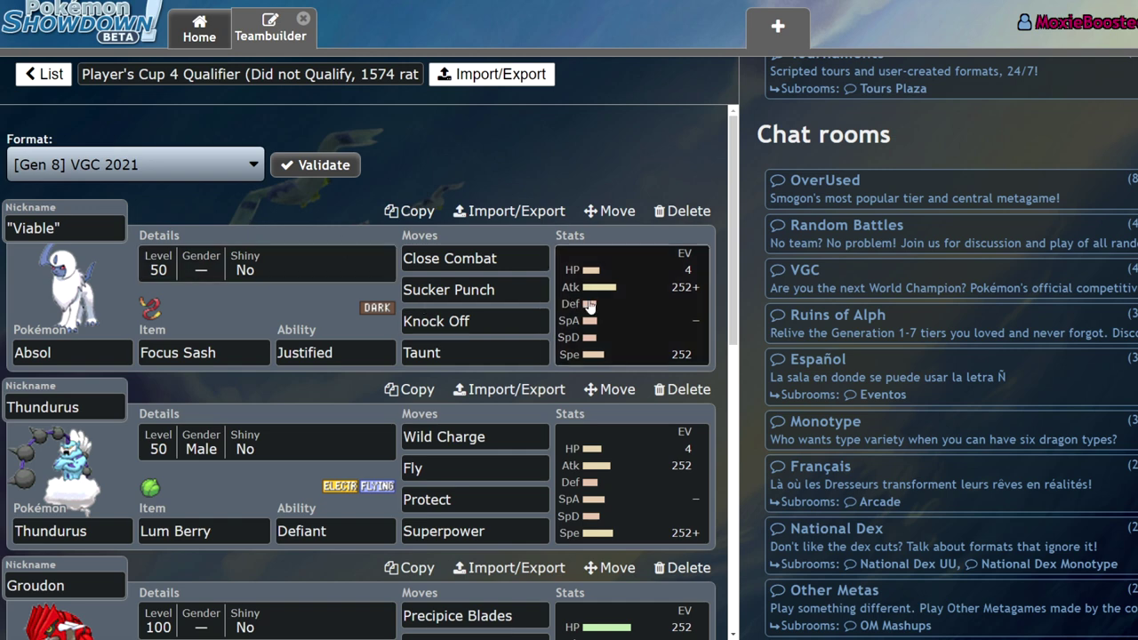
click(683, 307)
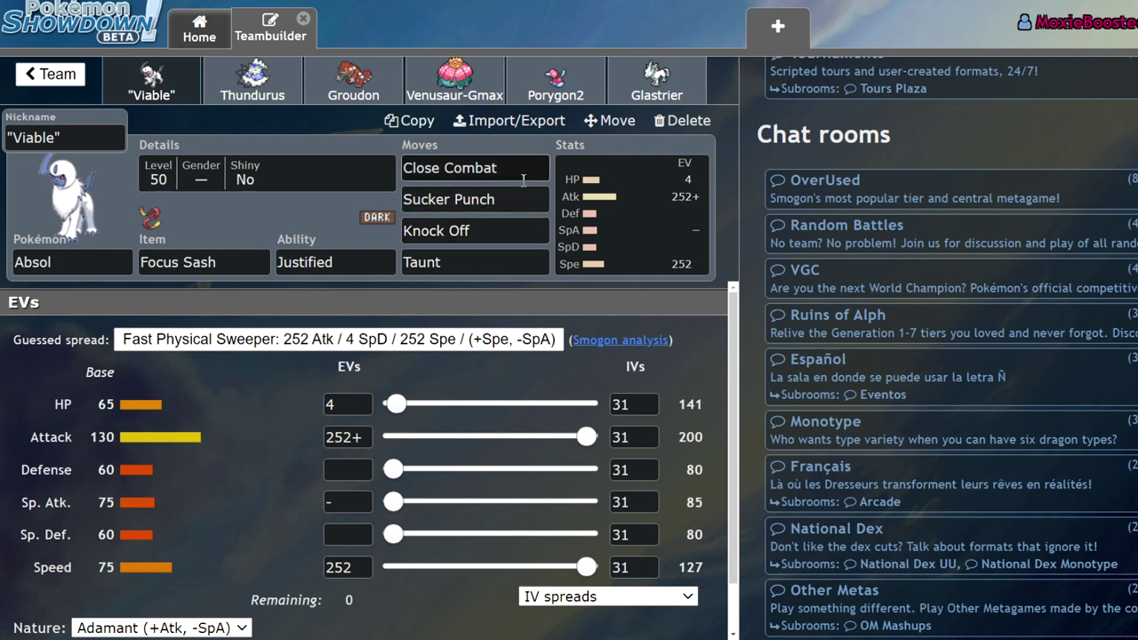
Step: Browse Absol's stats and learnable moves, then switch its ability from Justified to Super Luck
click(613, 222)
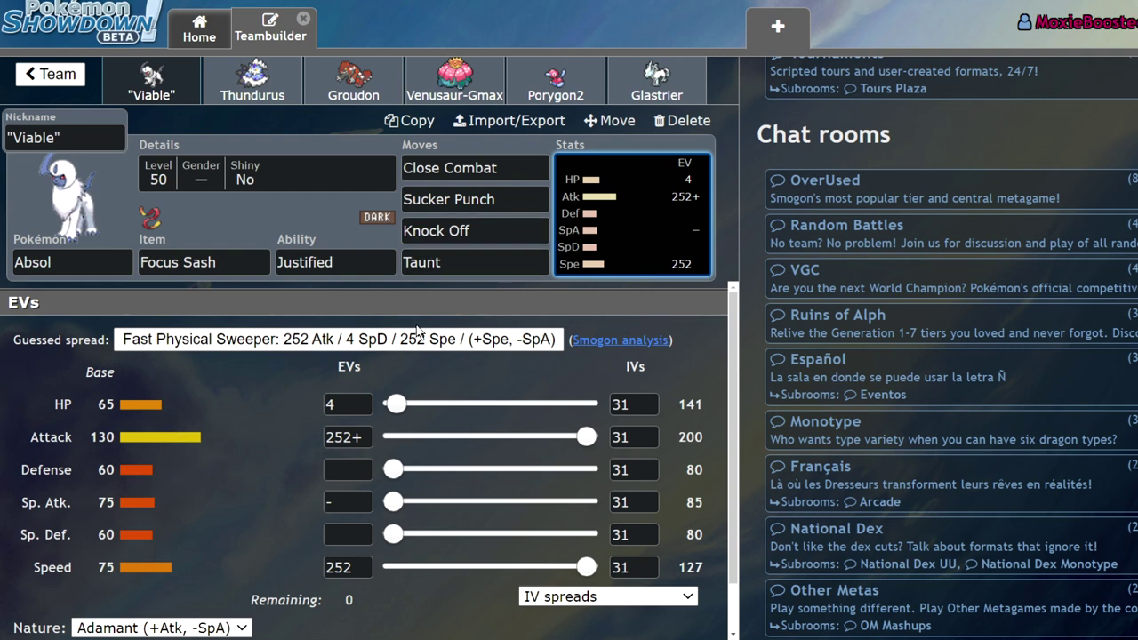
click(518, 170)
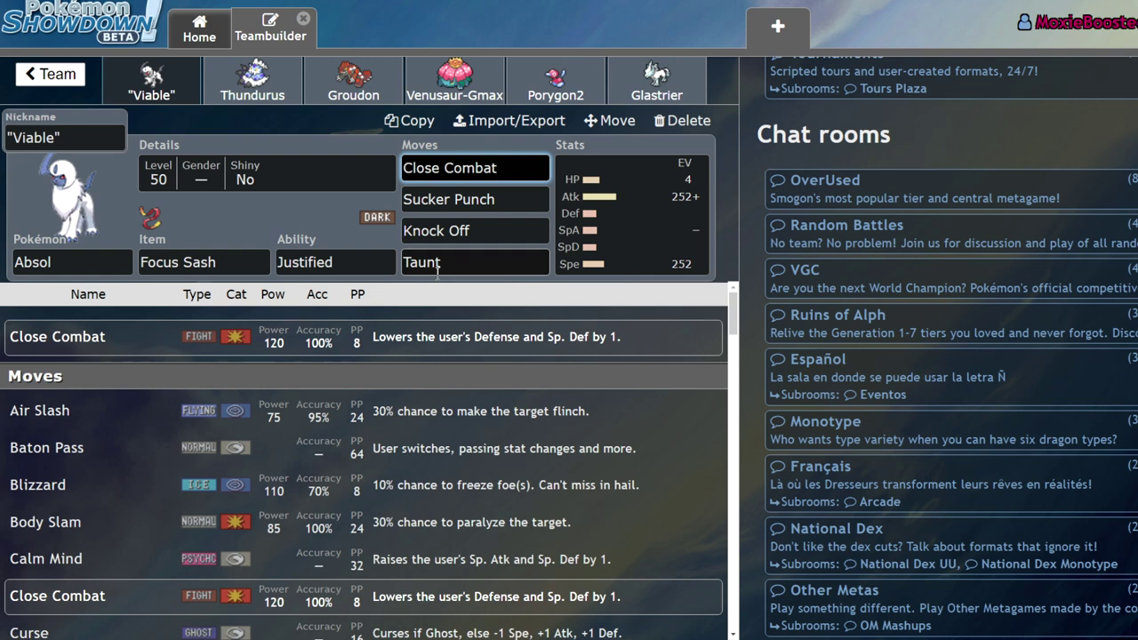
scroll(355, 412, down, 1)
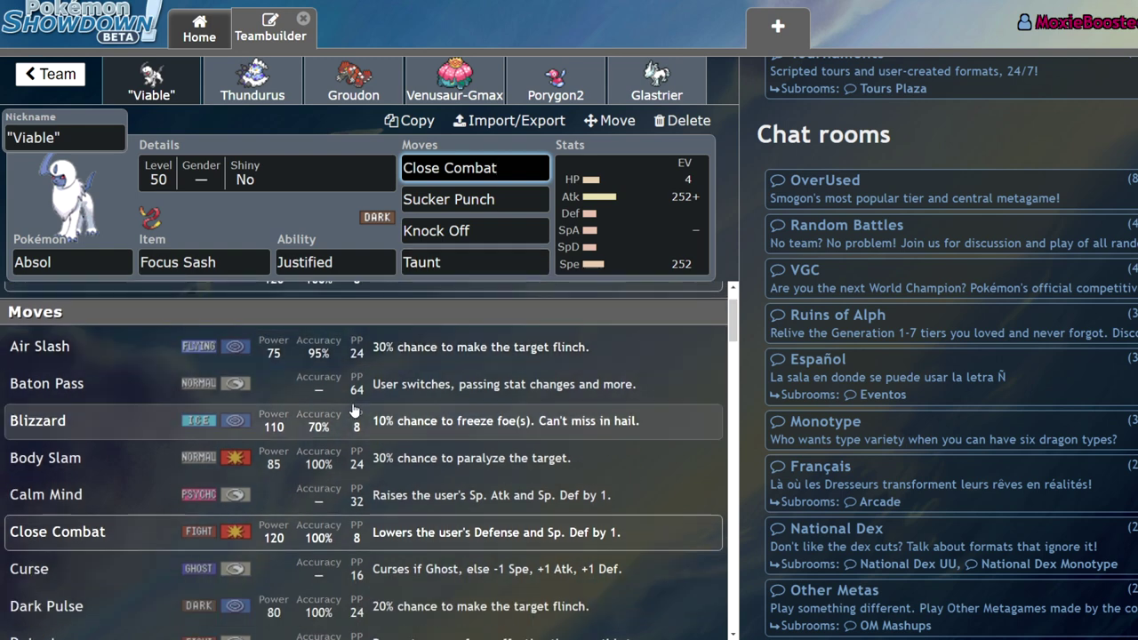
scroll(351, 405, down, 2)
click(342, 267)
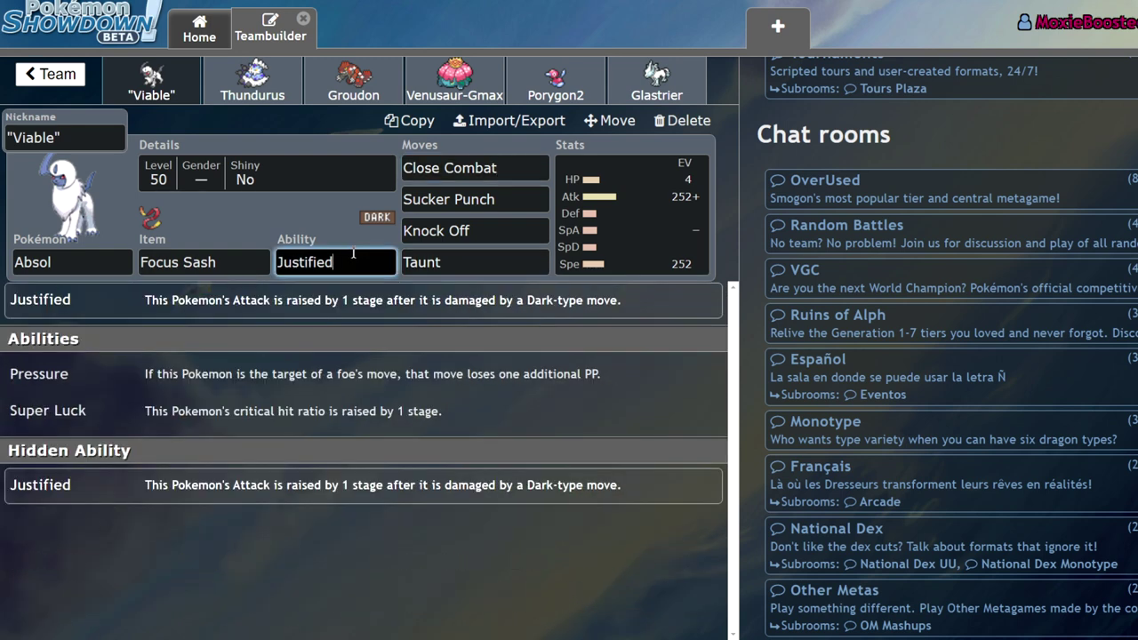
click(147, 406)
click(679, 241)
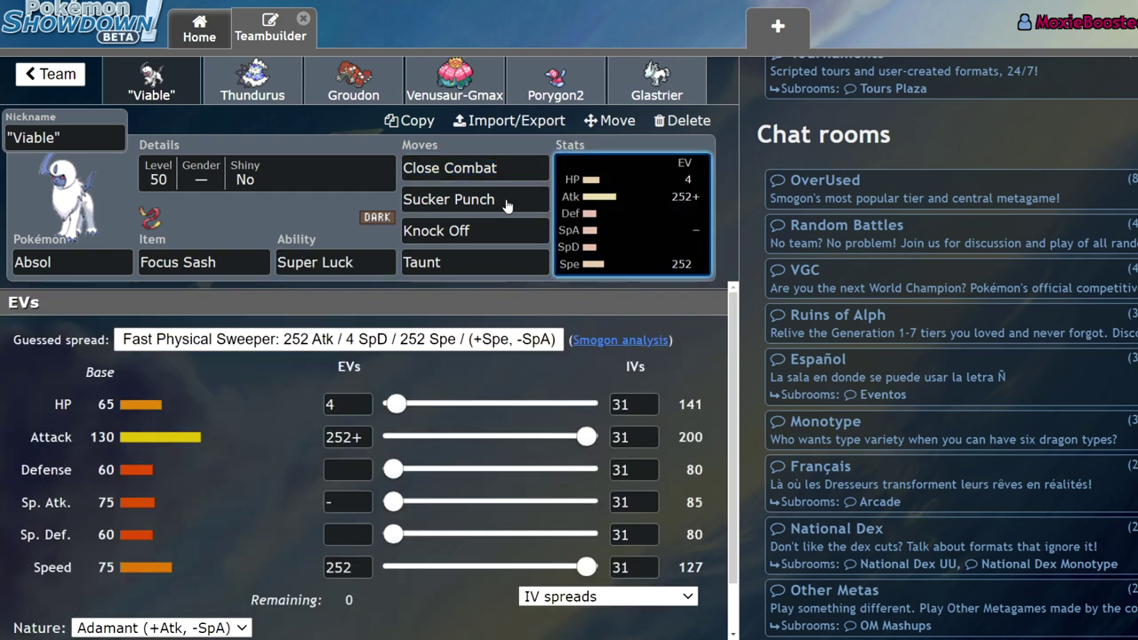
click(336, 262)
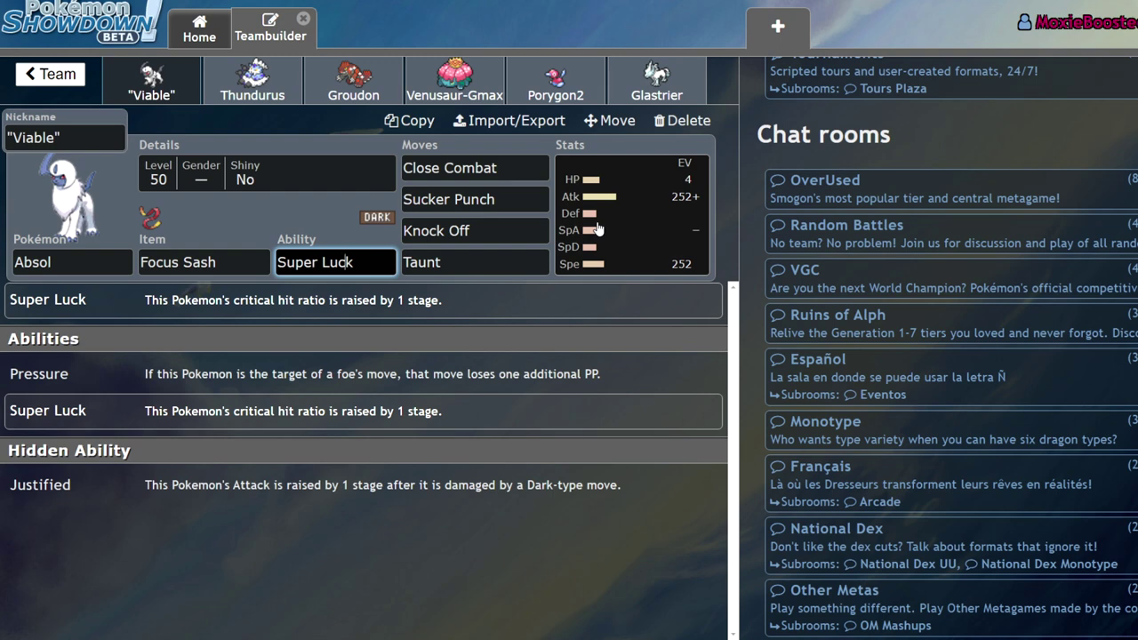
Step: Review the Players Cup 2 Qualifier sets: Thievul's EV spread, Indeedee, Cobalion and Dragapult
click(55, 77)
click(40, 75)
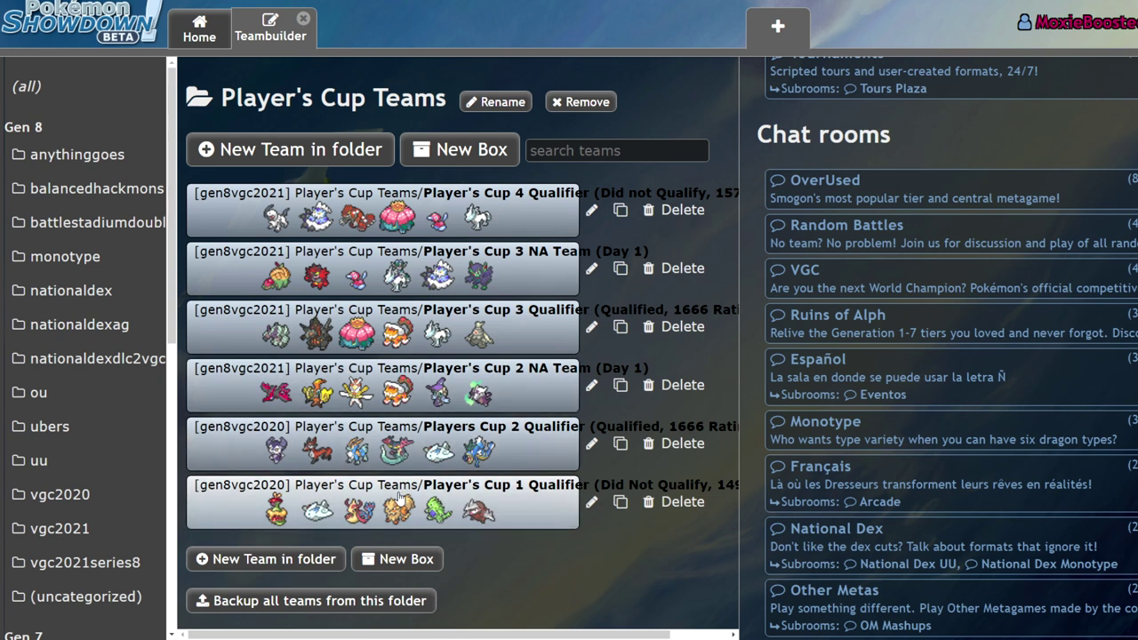
click(311, 436)
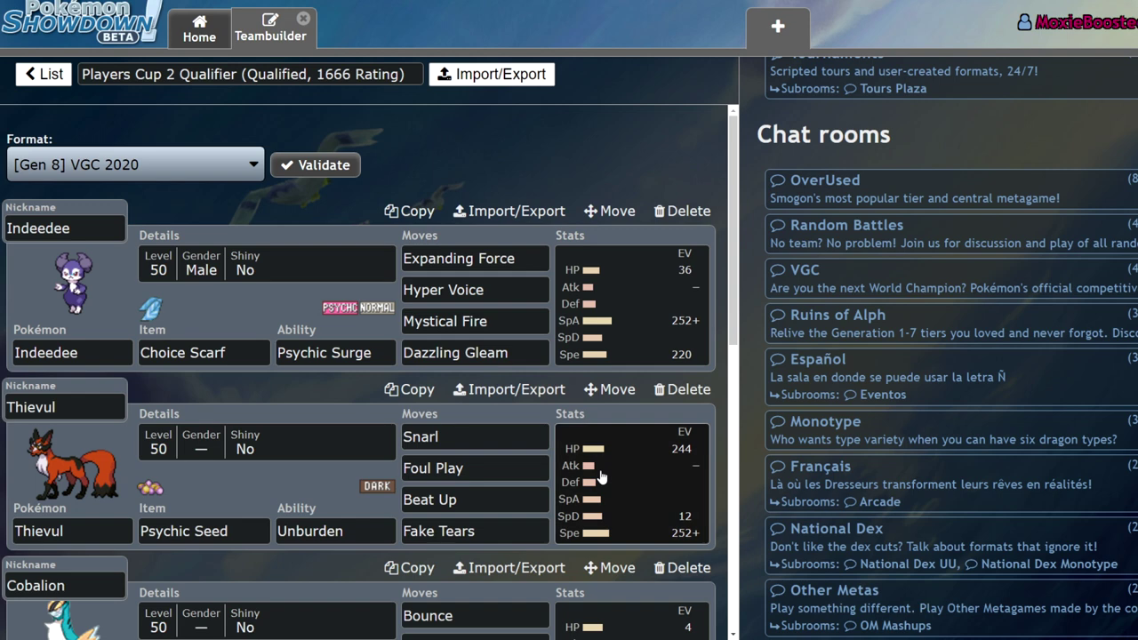
click(600, 470)
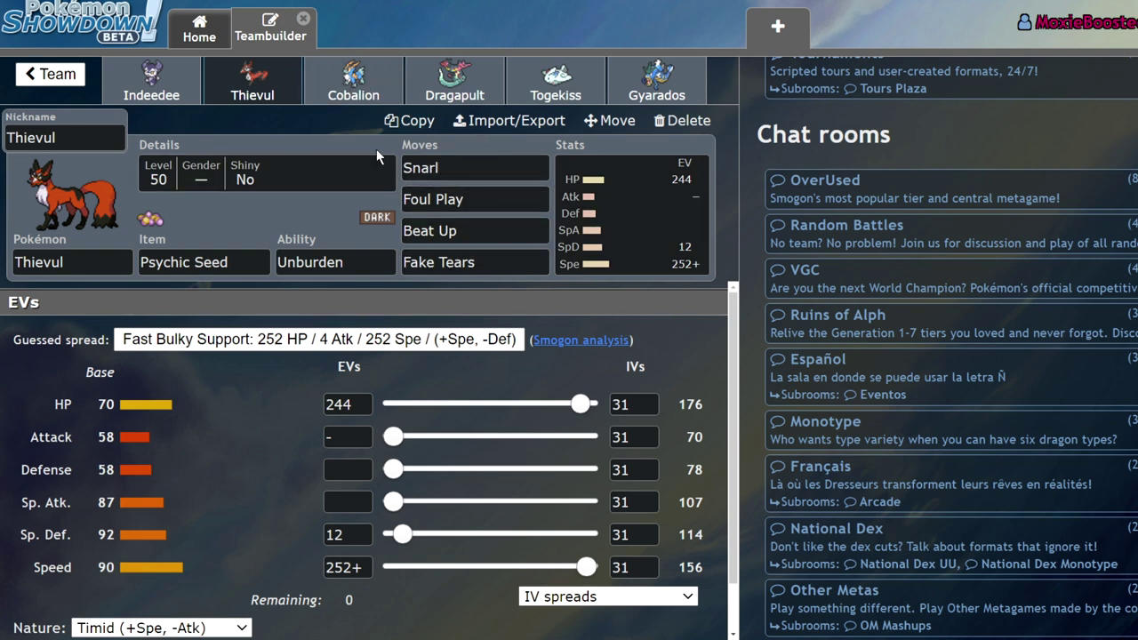
click(191, 84)
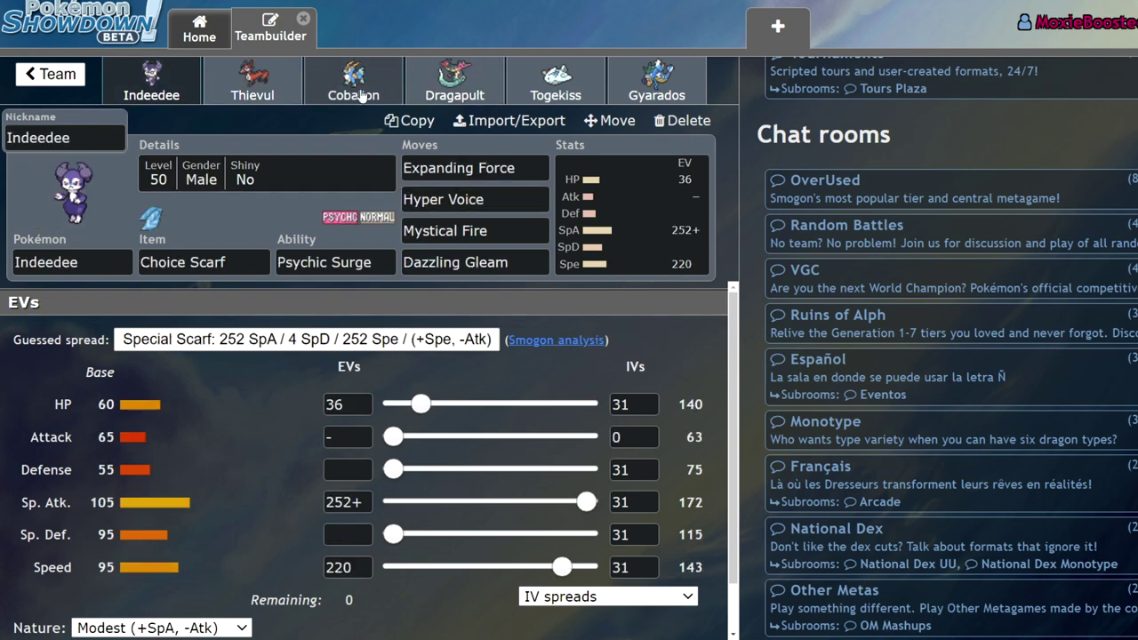
click(353, 80)
click(454, 80)
Step: Go back to the folder and open the Player's Cup 3 Qualifier team to view Golisopod's stat spread
click(50, 73)
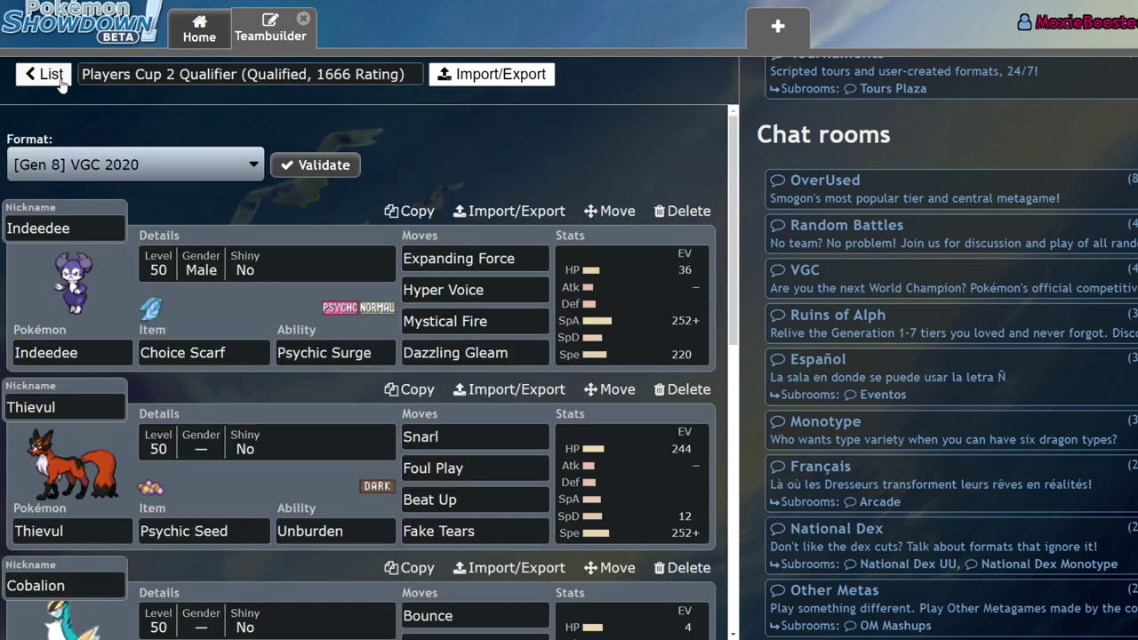
click(45, 74)
click(268, 338)
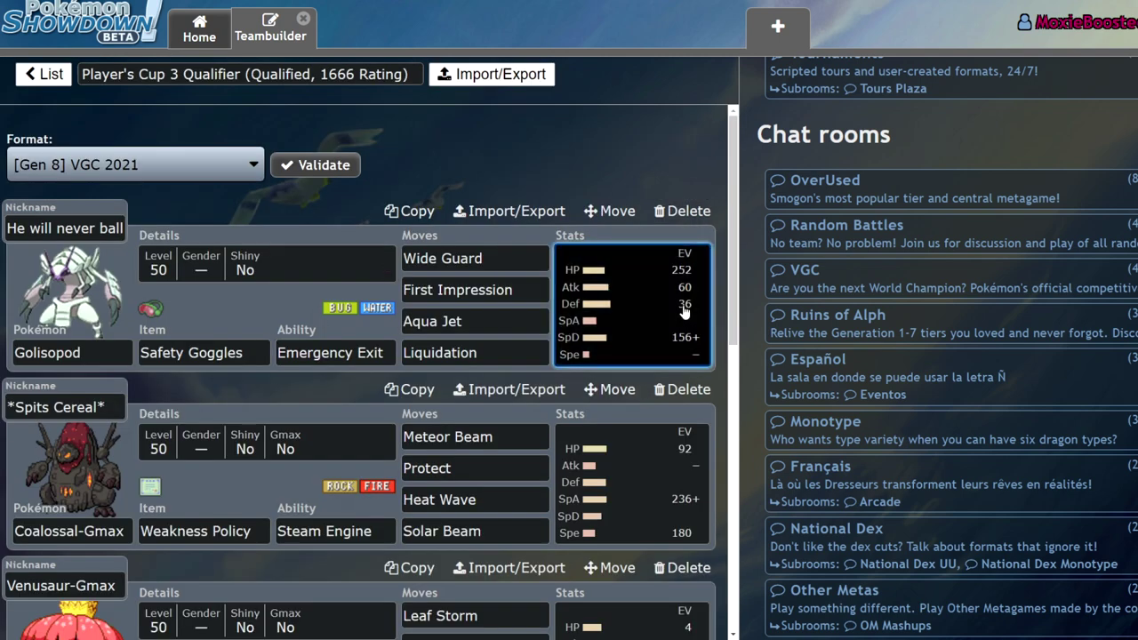
click(683, 305)
Step: Check the Coalossal-Gmax and Golisopod sets, then open Absol in the Player's Cup 4 Qualifier team
click(273, 73)
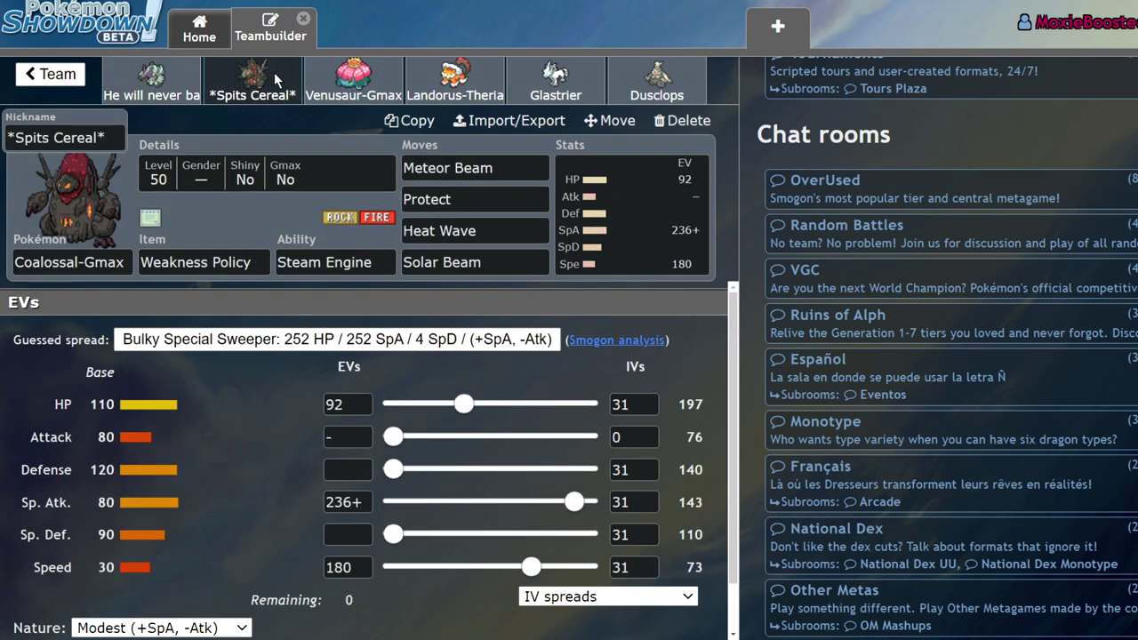
click(151, 78)
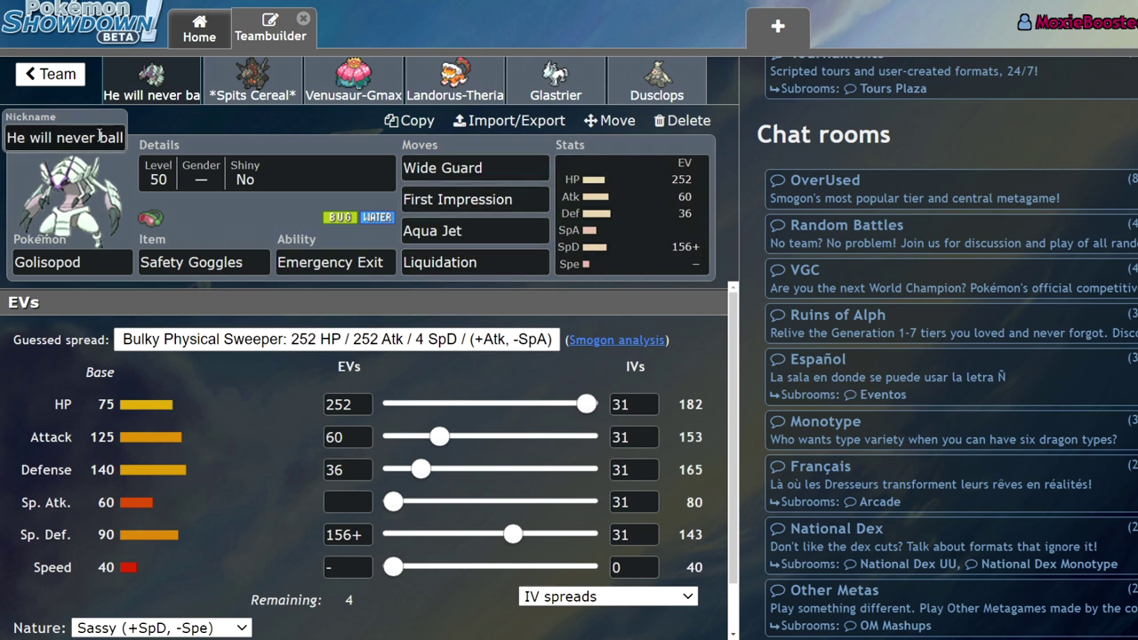
click(63, 78)
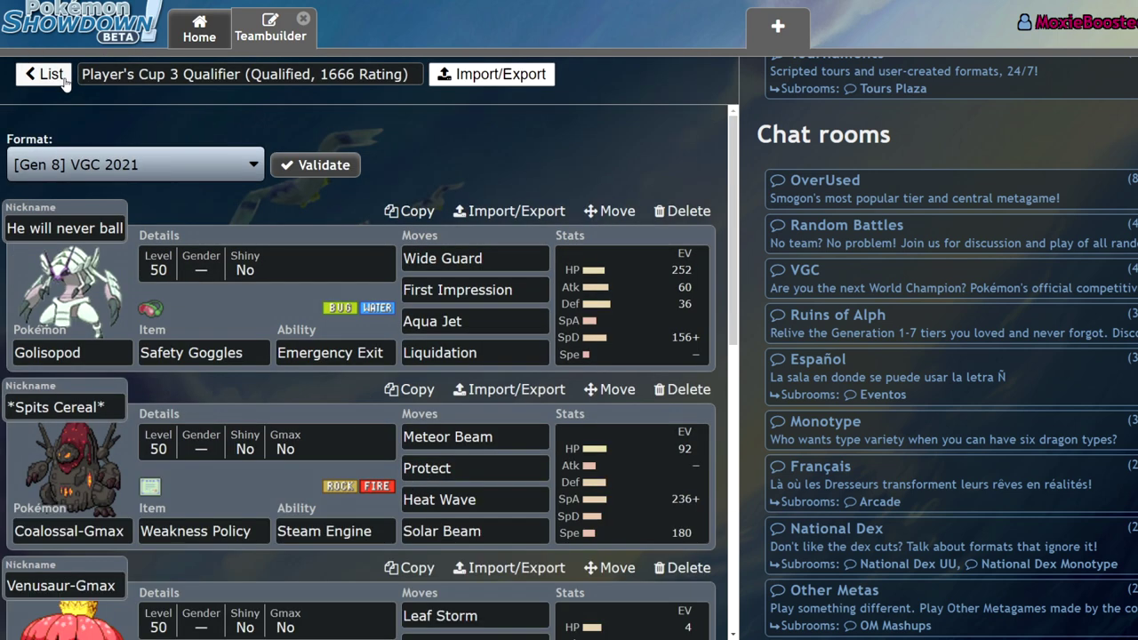
click(47, 77)
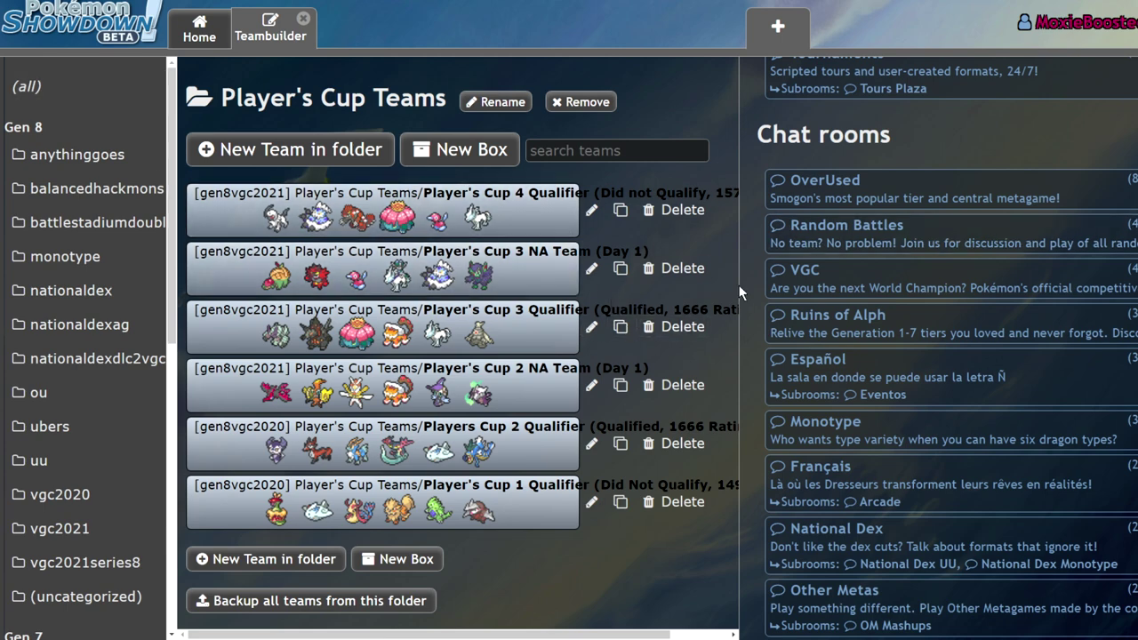
click(382, 213)
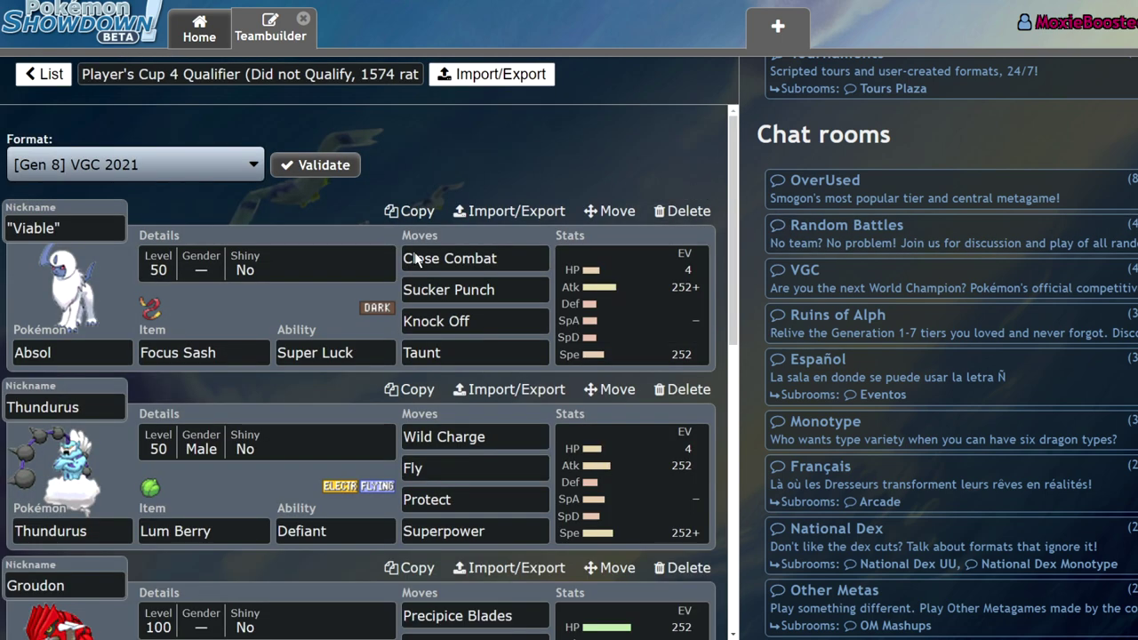
click(296, 349)
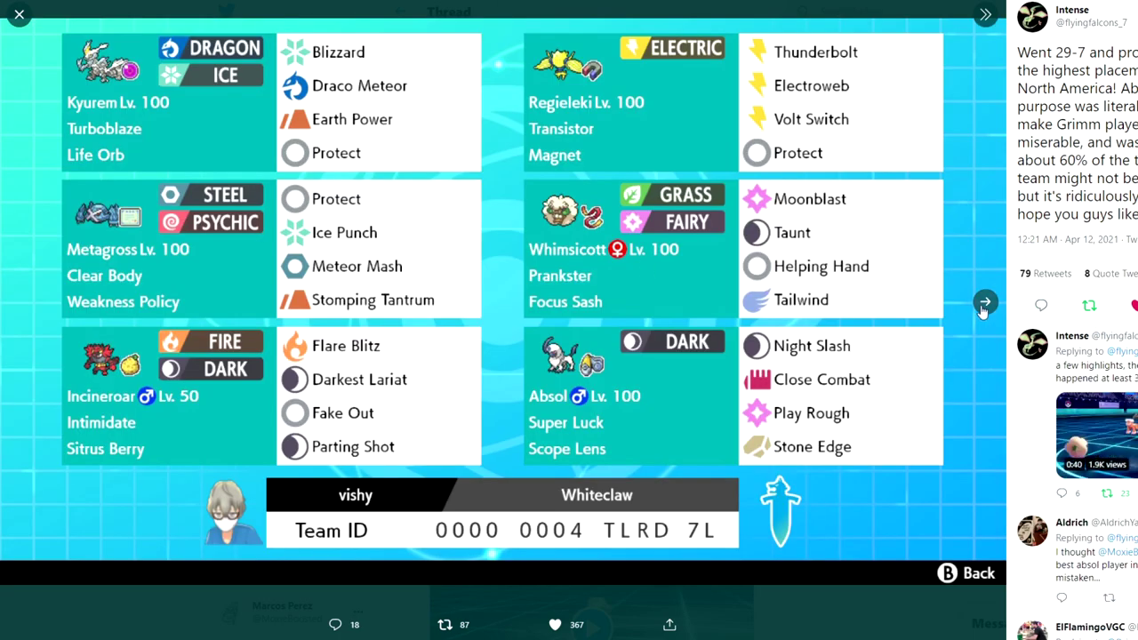
Step: Advance to the next image of the Absol team's tournament results in the tweet
click(985, 303)
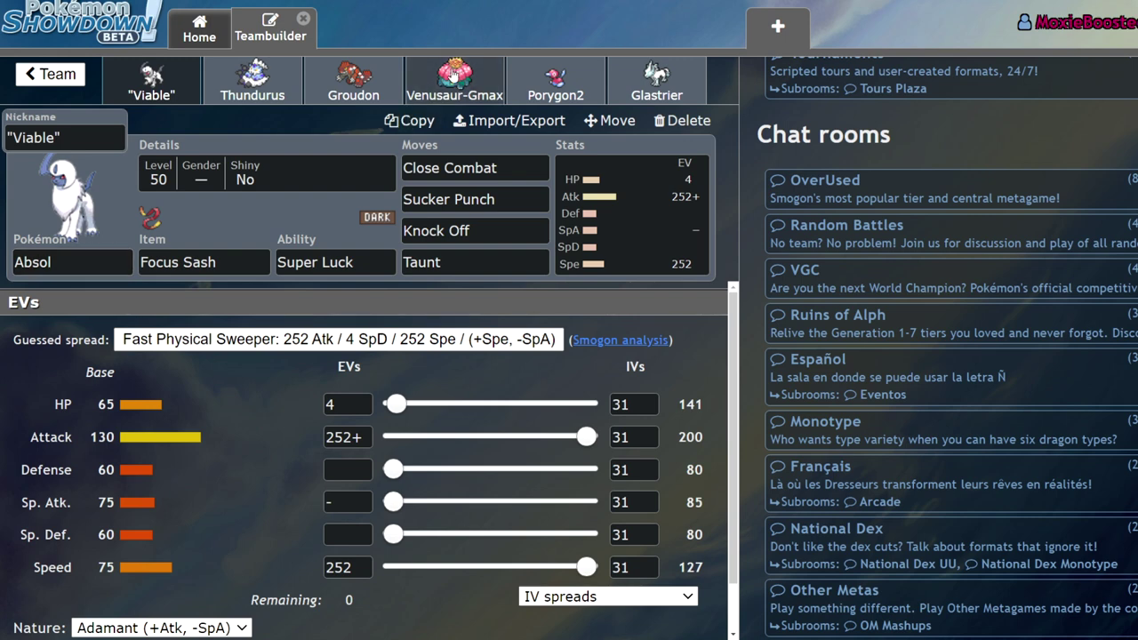
Step: Open Venusaur-Gmax's set and inspect its Coba Berry item, ability options and Weather Ball move
click(452, 75)
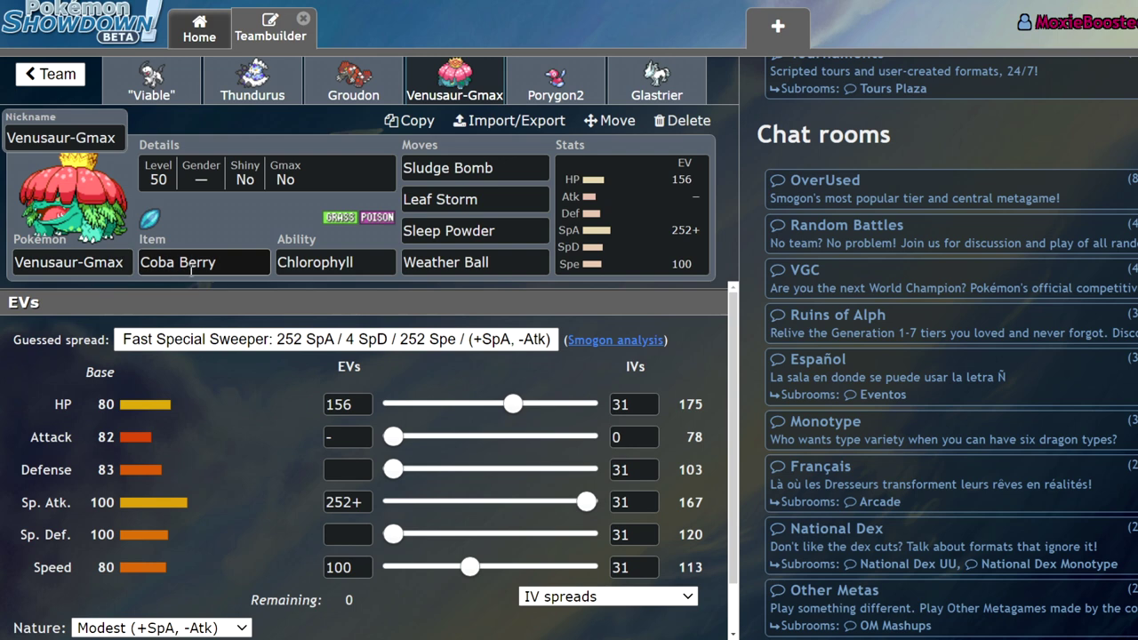
click(251, 259)
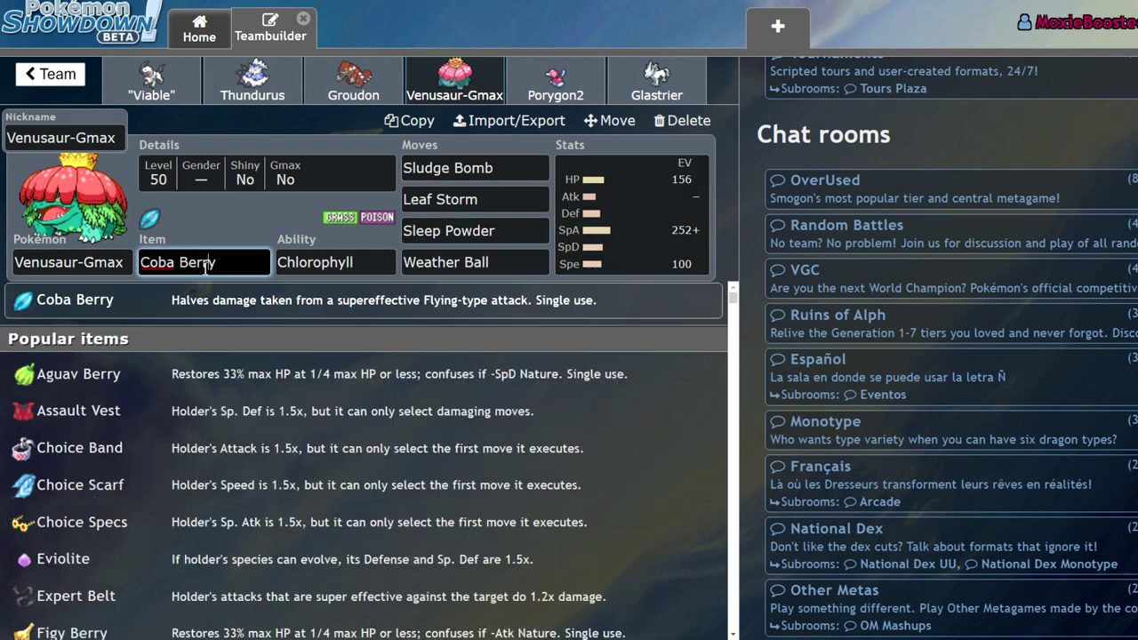
click(302, 259)
click(457, 261)
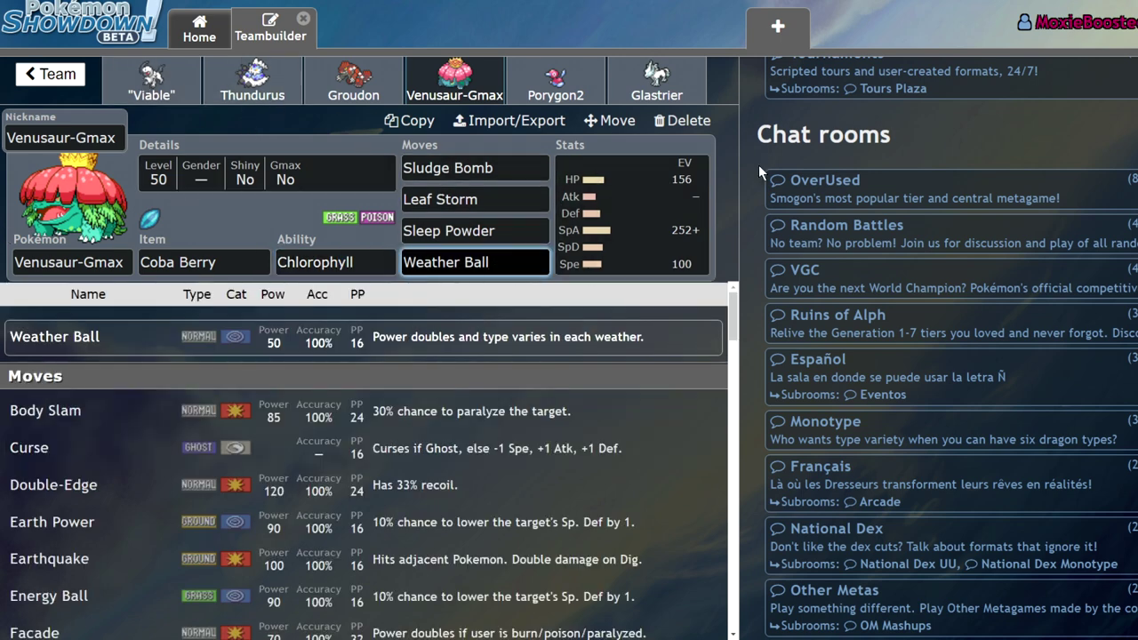
Step: Flip between the Absol and Thundurus sets, glance at Porygon2, and finish on Thundurus
click(271, 90)
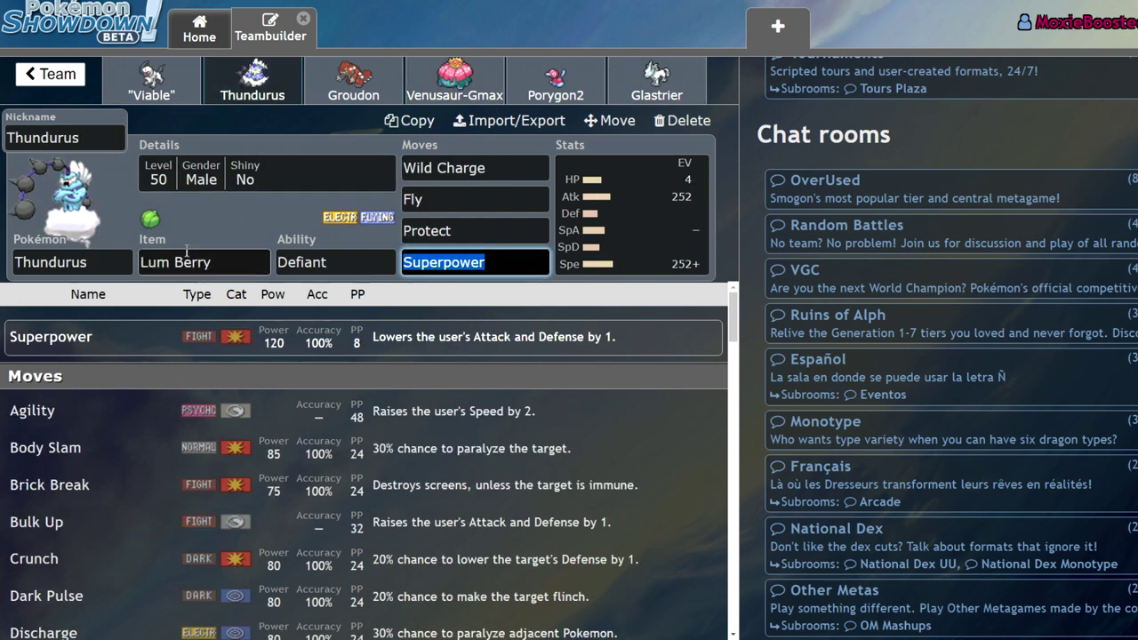
click(164, 66)
click(213, 76)
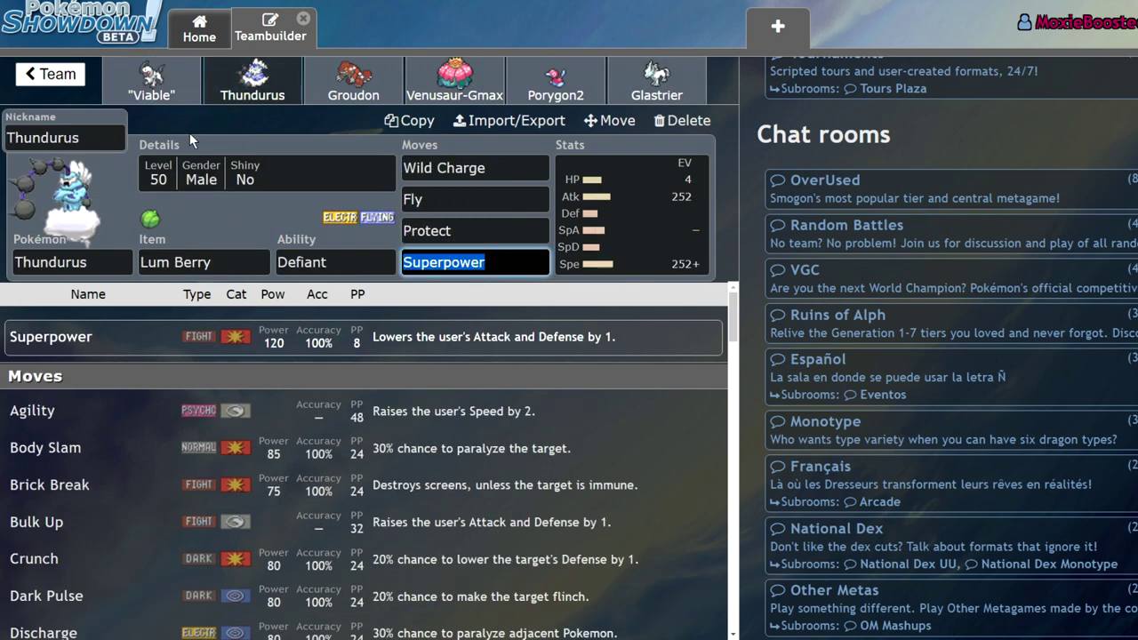
click(156, 78)
click(251, 87)
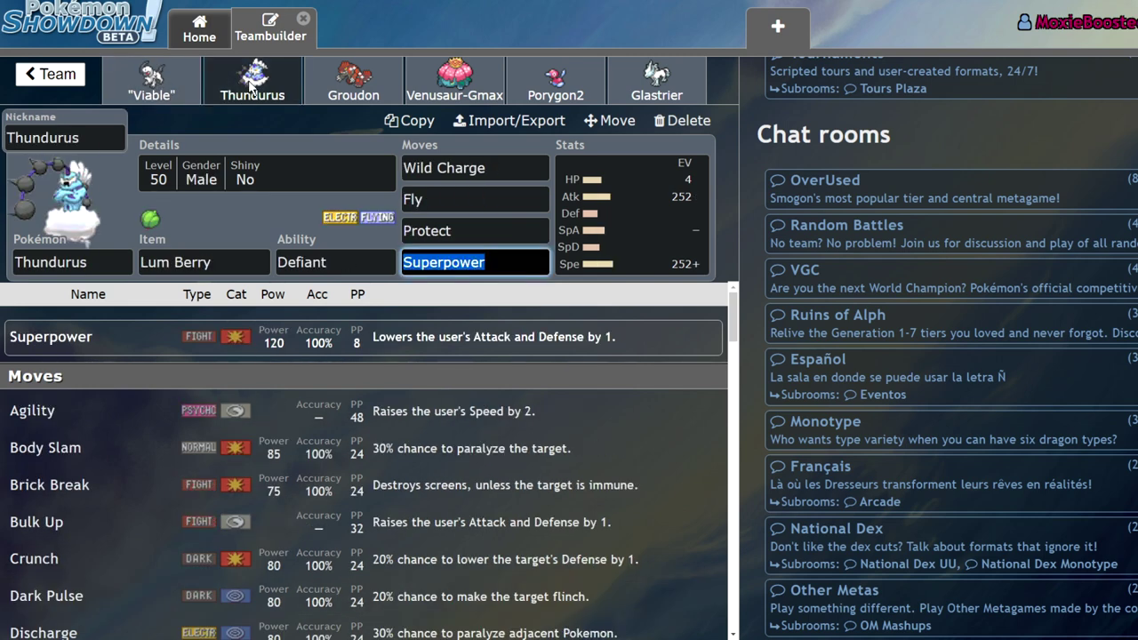
click(151, 80)
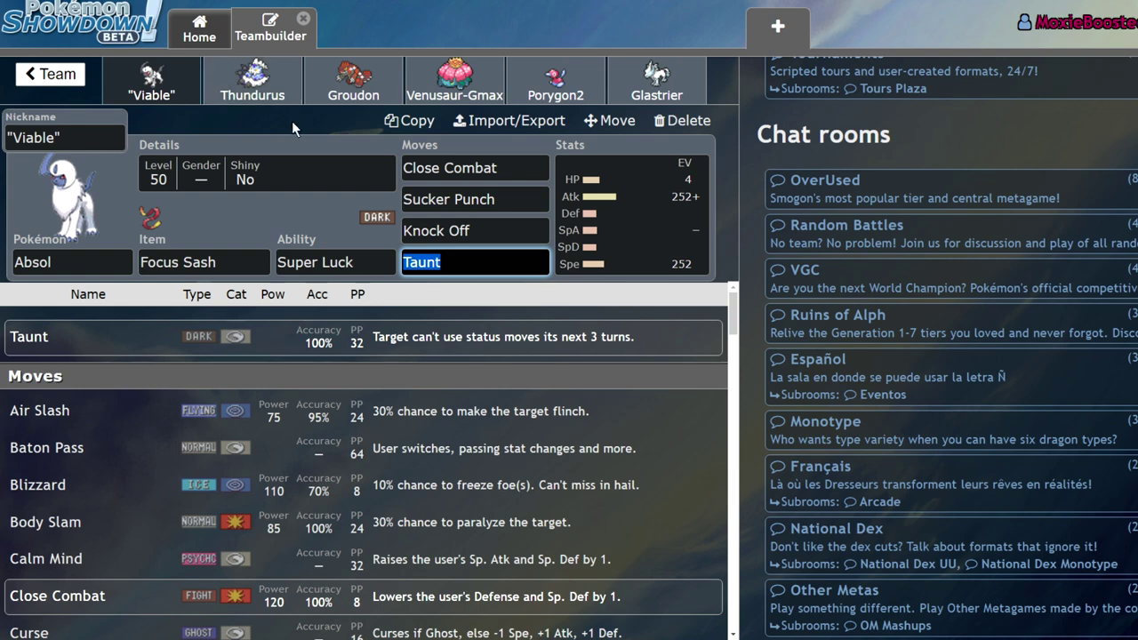
click(556, 80)
click(156, 82)
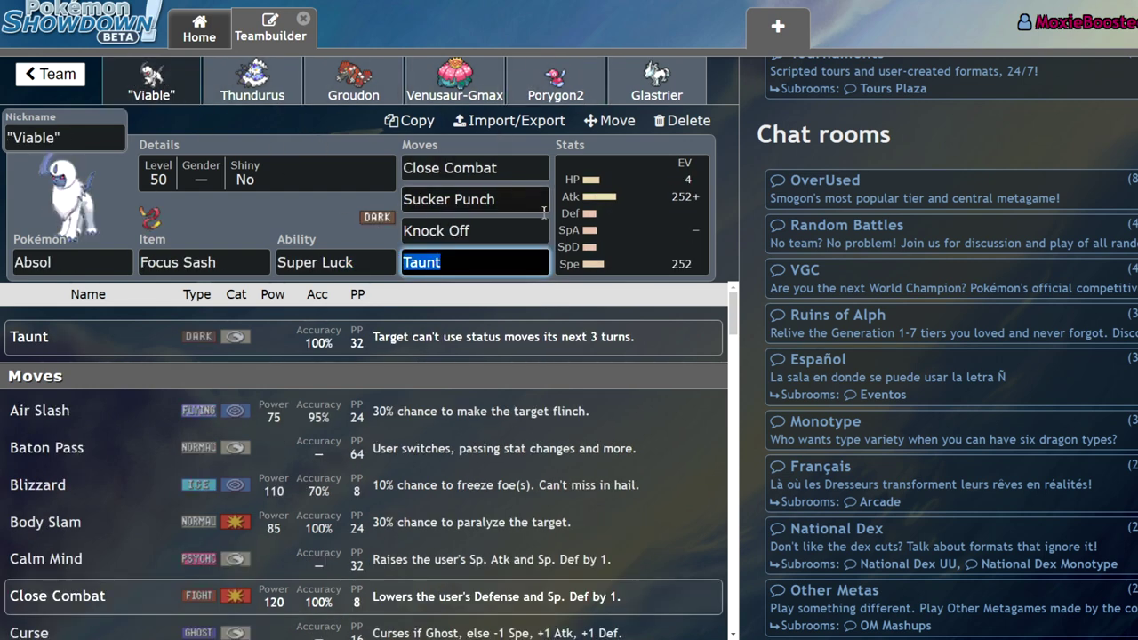
click(236, 81)
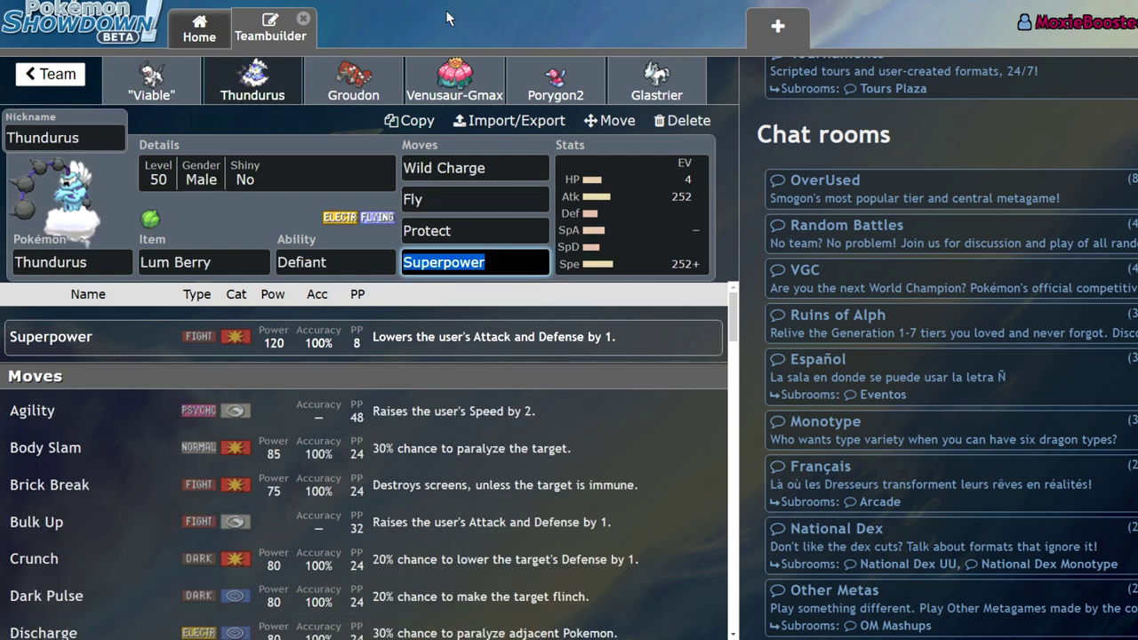
Step: Revisit Absol's set and its Taunt move, then Thundurus, ending on Groudon's White Herb set
click(149, 79)
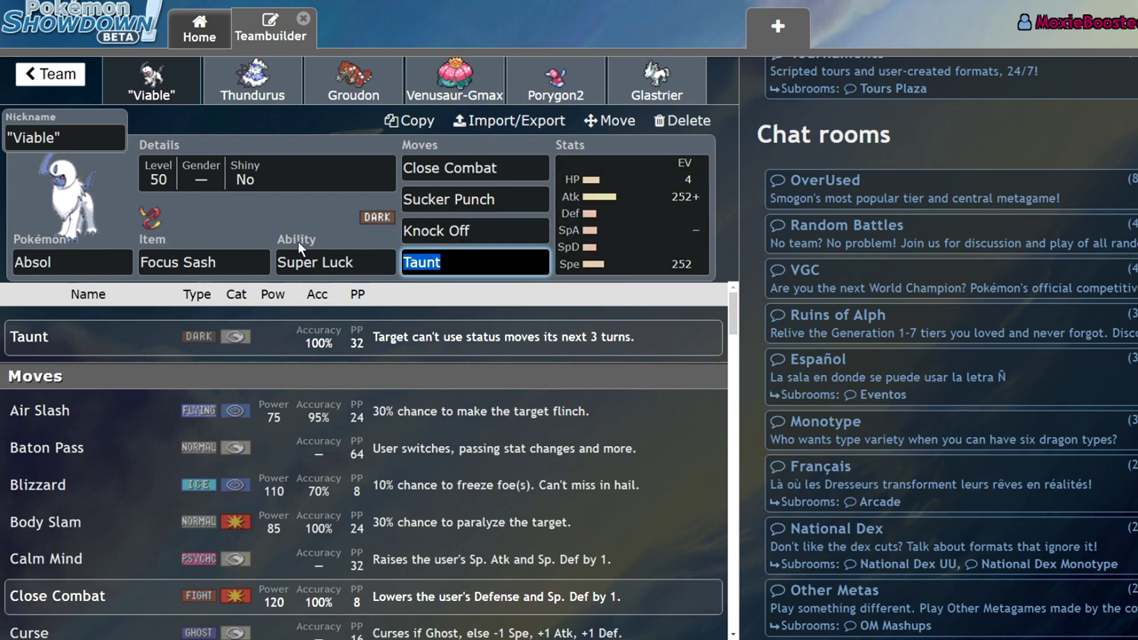
click(538, 175)
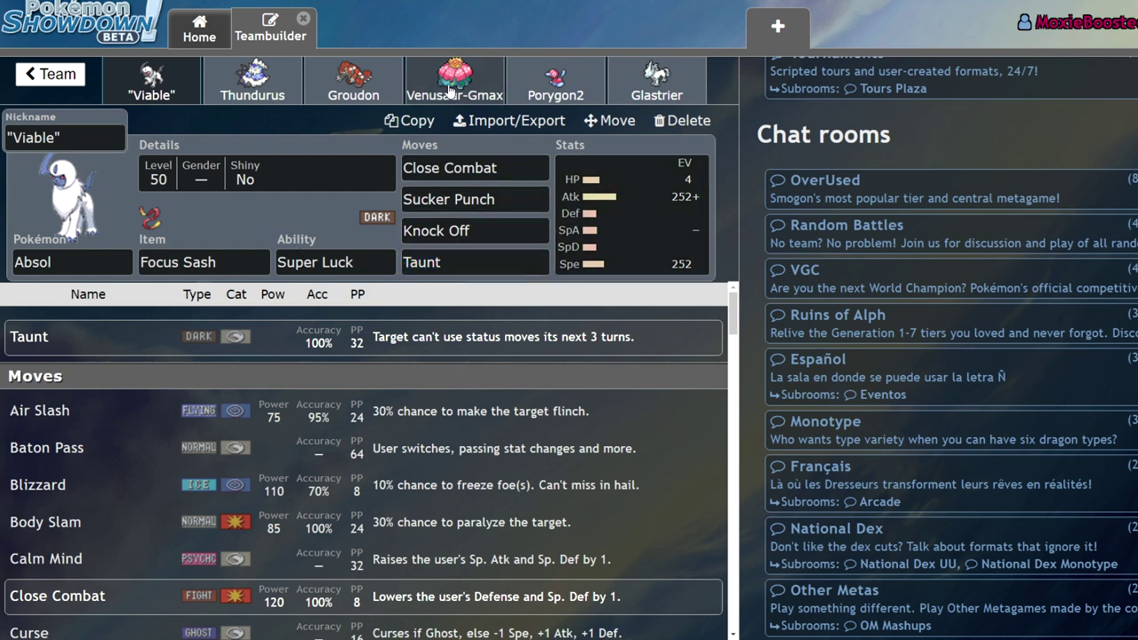
click(253, 78)
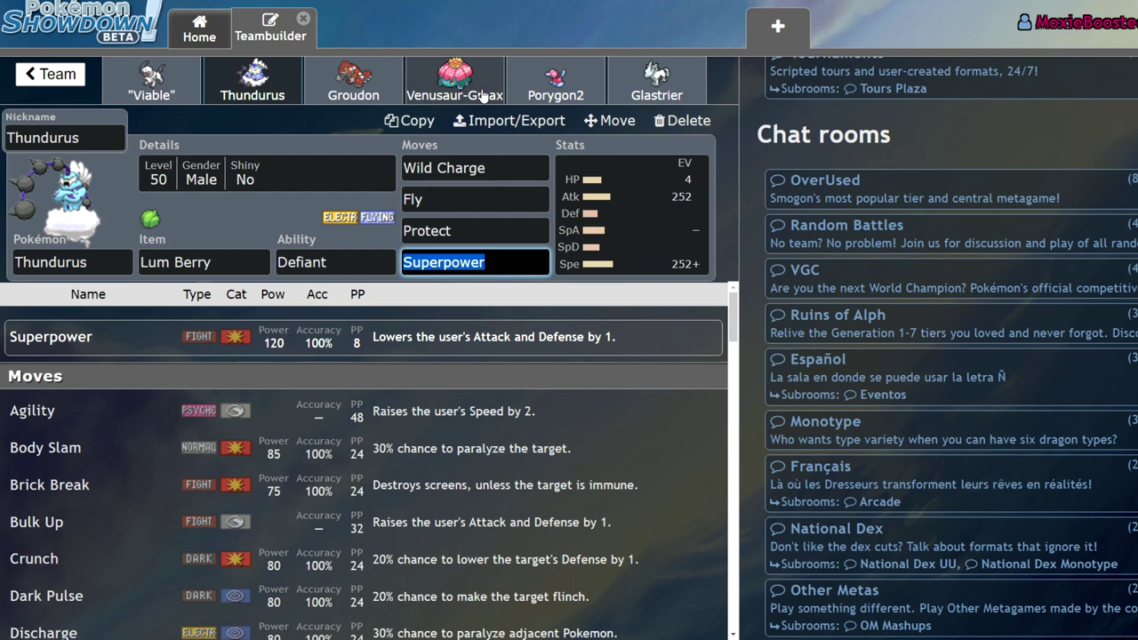
click(363, 77)
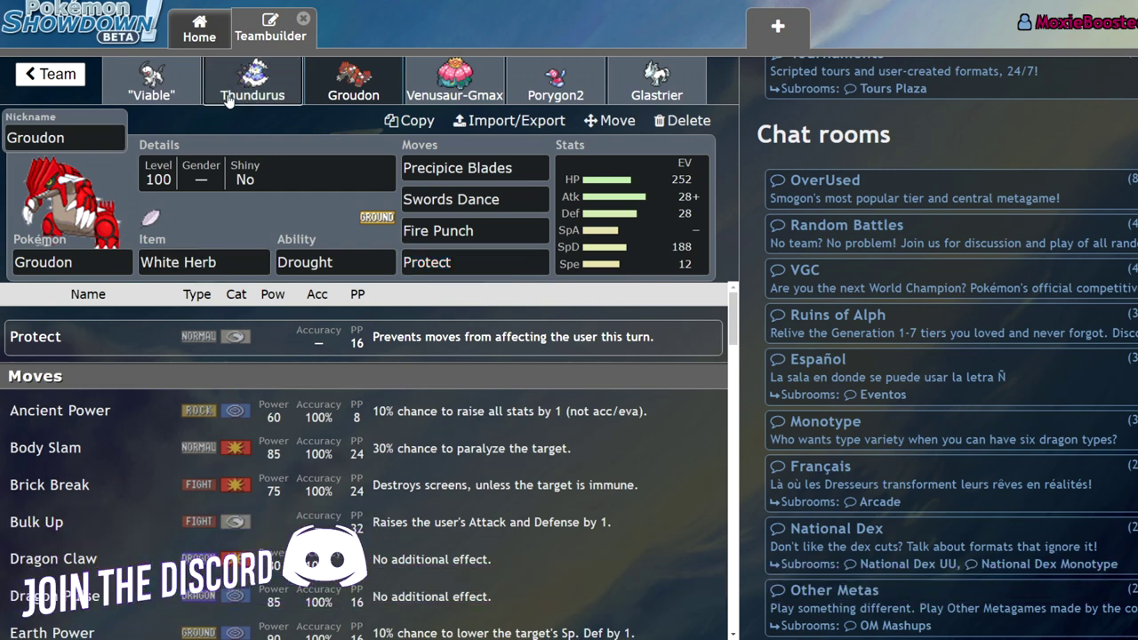
Step: Toggle repeatedly between the Groudon and Thundurus sets, then move focus to Groudon's White Herb item
click(279, 94)
click(354, 80)
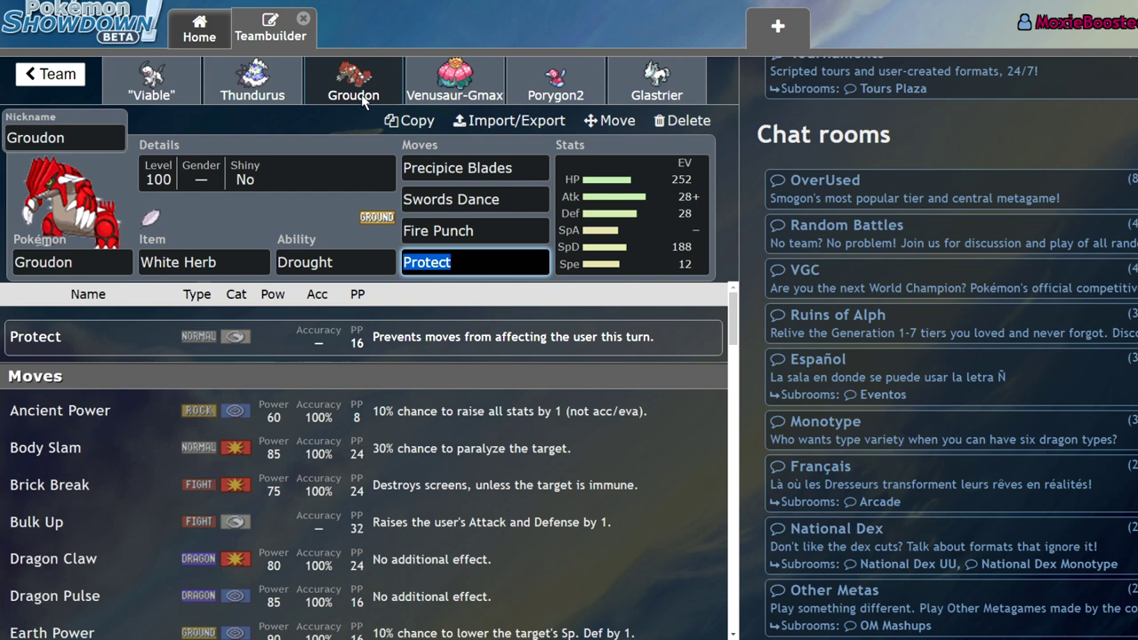
click(252, 89)
click(354, 88)
click(252, 78)
click(353, 89)
click(252, 78)
click(354, 80)
click(252, 78)
click(354, 80)
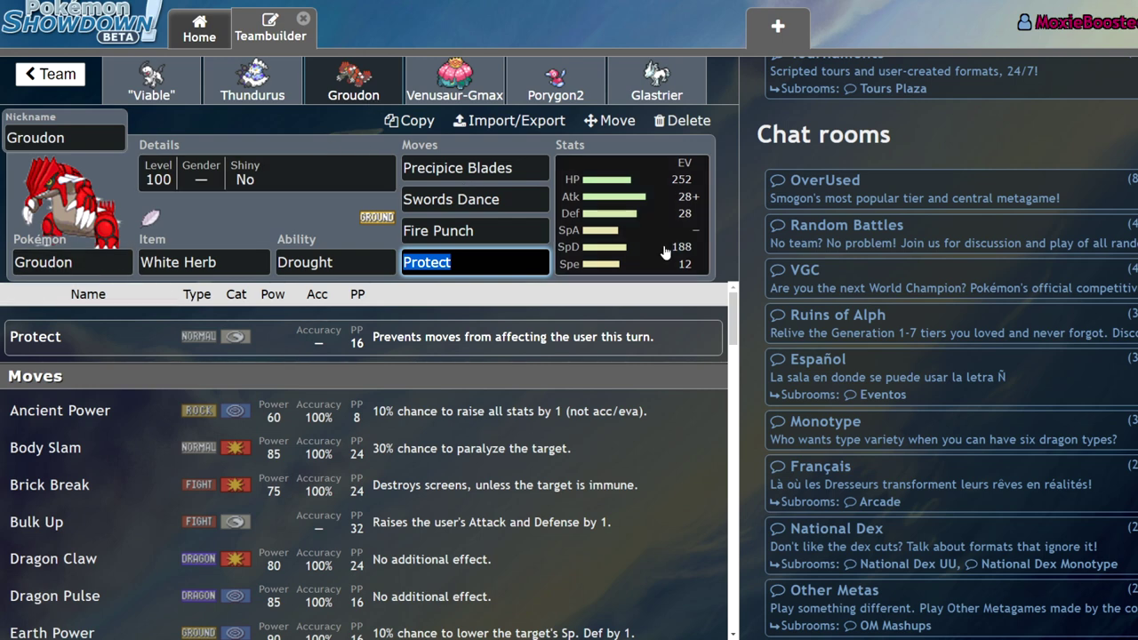
key(shift+Tab)
key(shift+Tab)
key(shift+Tab)
key(shift+Tab)
key(shift+Tab)
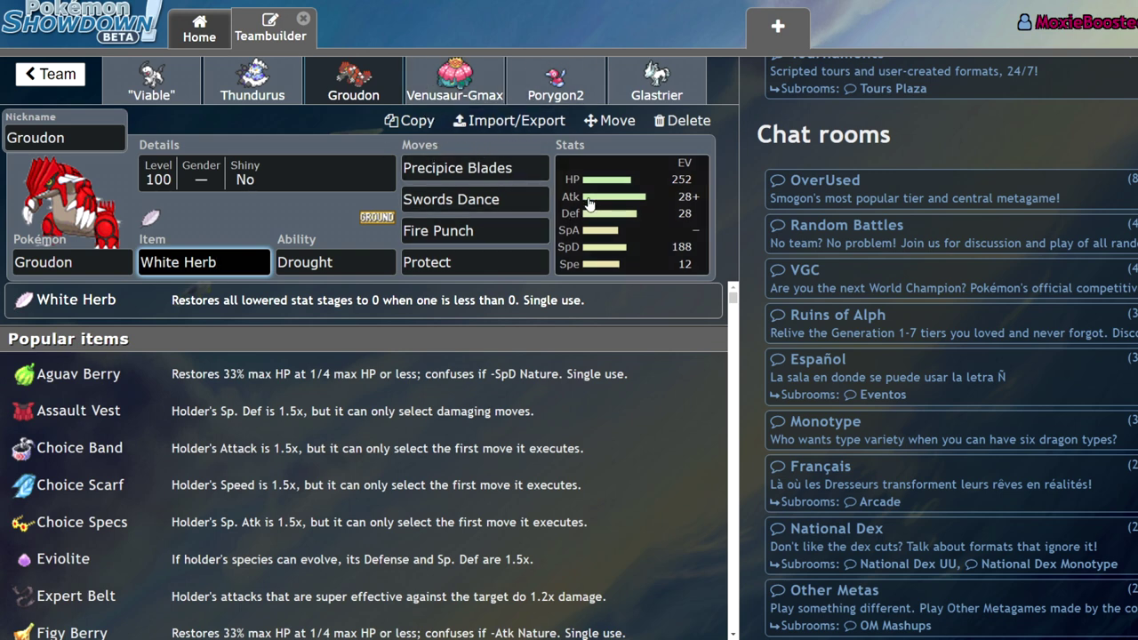
Step: Compare Venusaur-Gmax's set against the Groudon and Porygon2 sets, ending back on Venusaur-Gmax
click(450, 89)
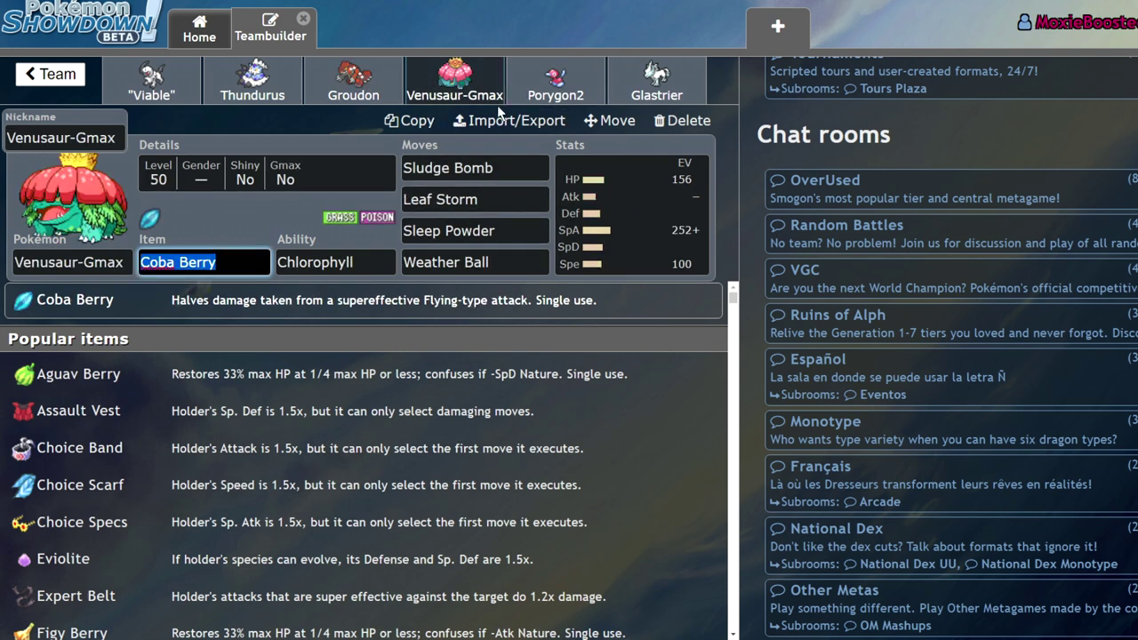
click(382, 93)
click(453, 85)
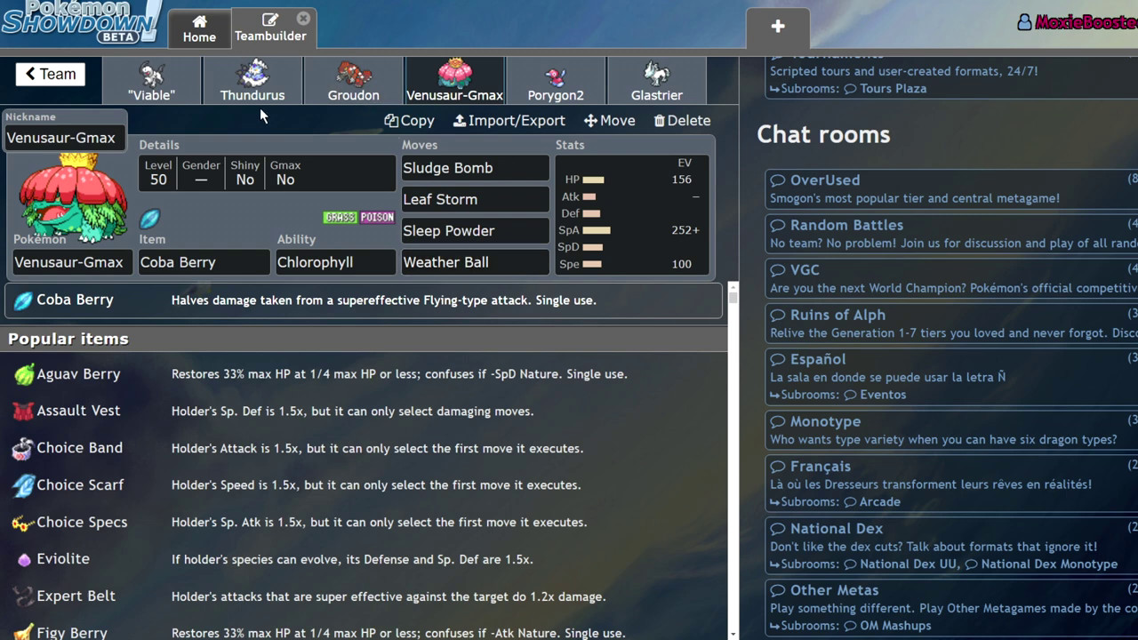
click(556, 82)
click(320, 85)
click(452, 78)
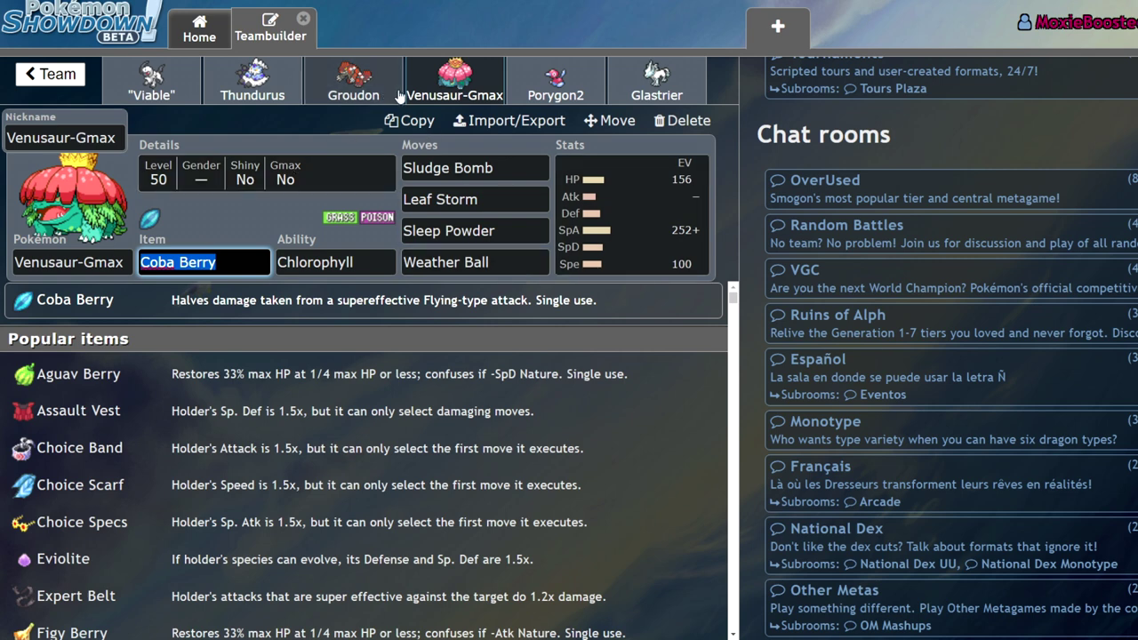
Step: Show the Weather Ball move details, glancing at Groudon twice before settling on Venusaur-Gmax
click(511, 260)
click(354, 81)
click(452, 84)
click(354, 81)
click(454, 82)
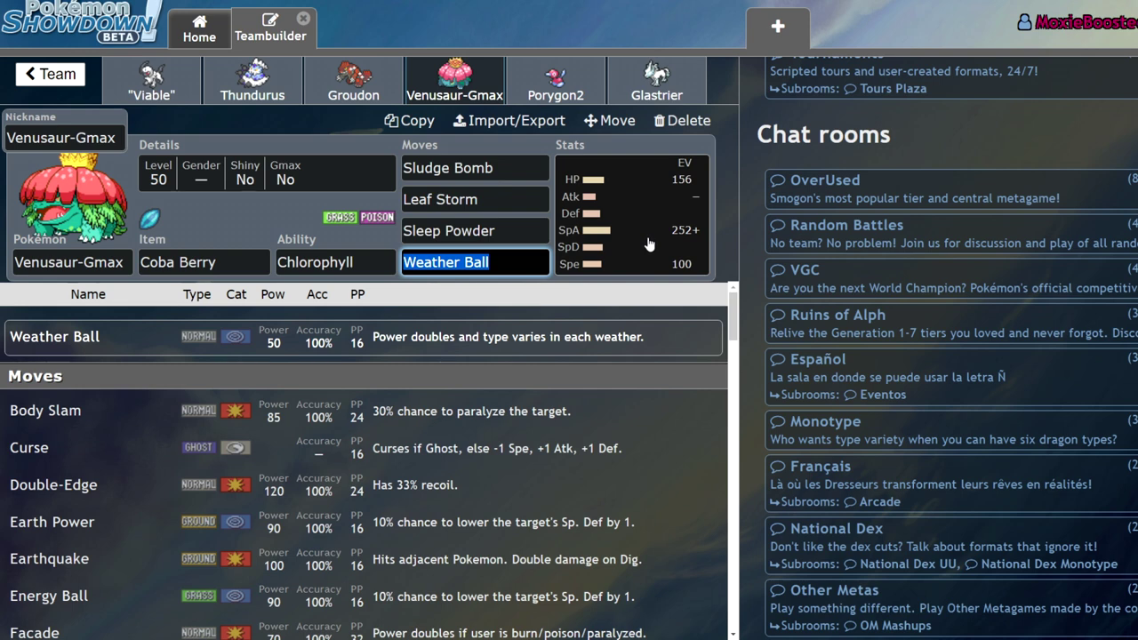
Step: Glance at Absol and Venusaur-Gmax, then bring up Porygon2's Eviolite/Download Trick Room set
click(151, 80)
click(454, 80)
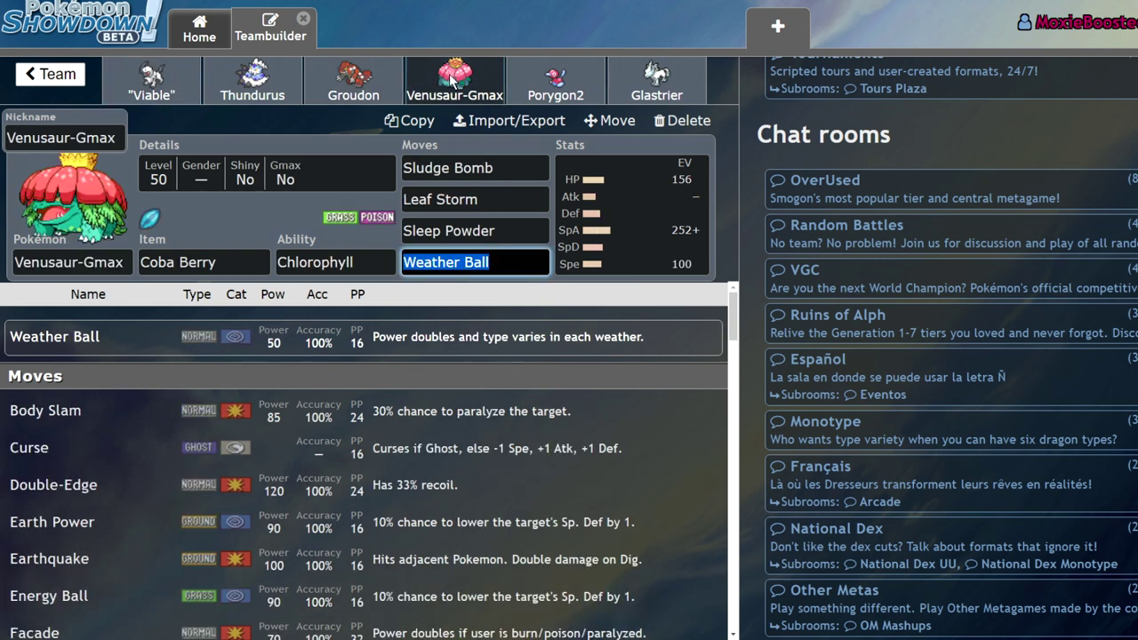
click(537, 80)
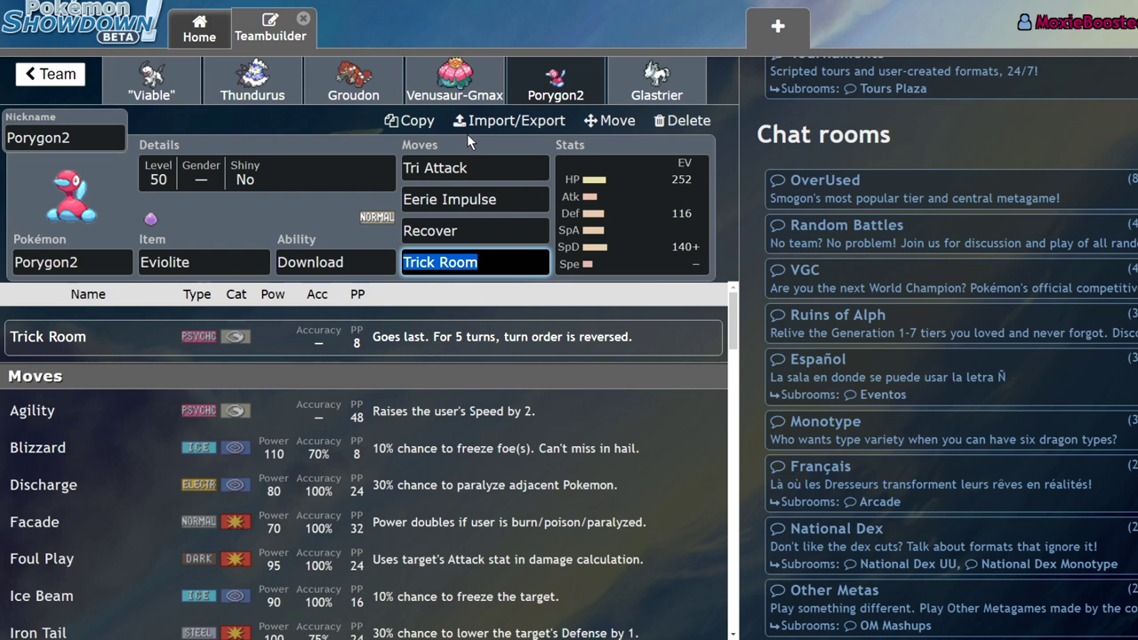
click(151, 85)
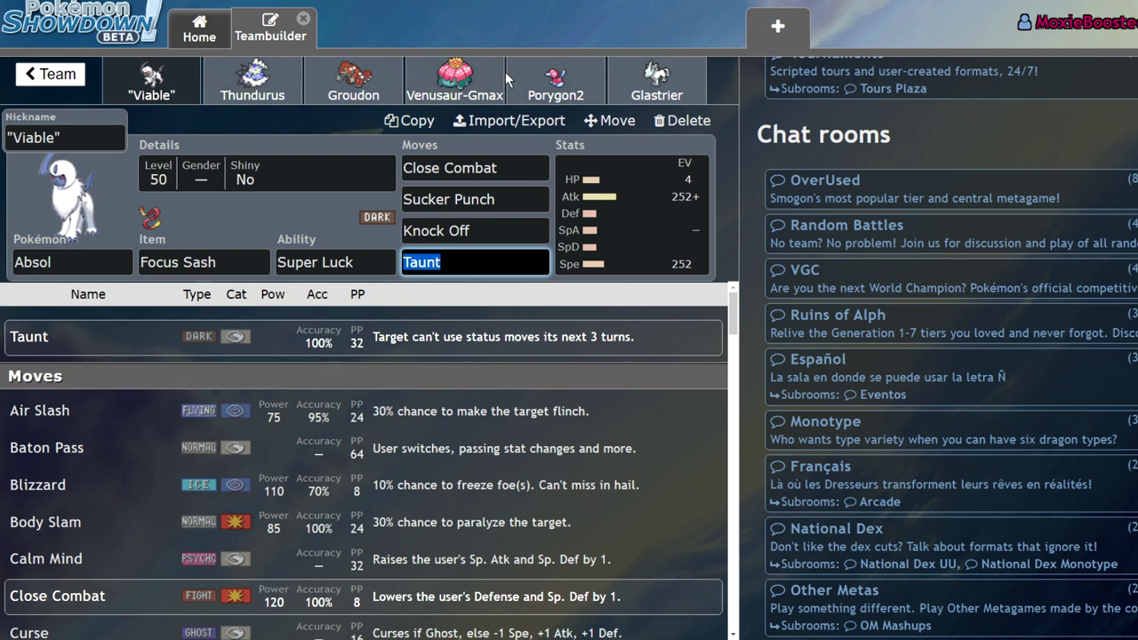
click(587, 73)
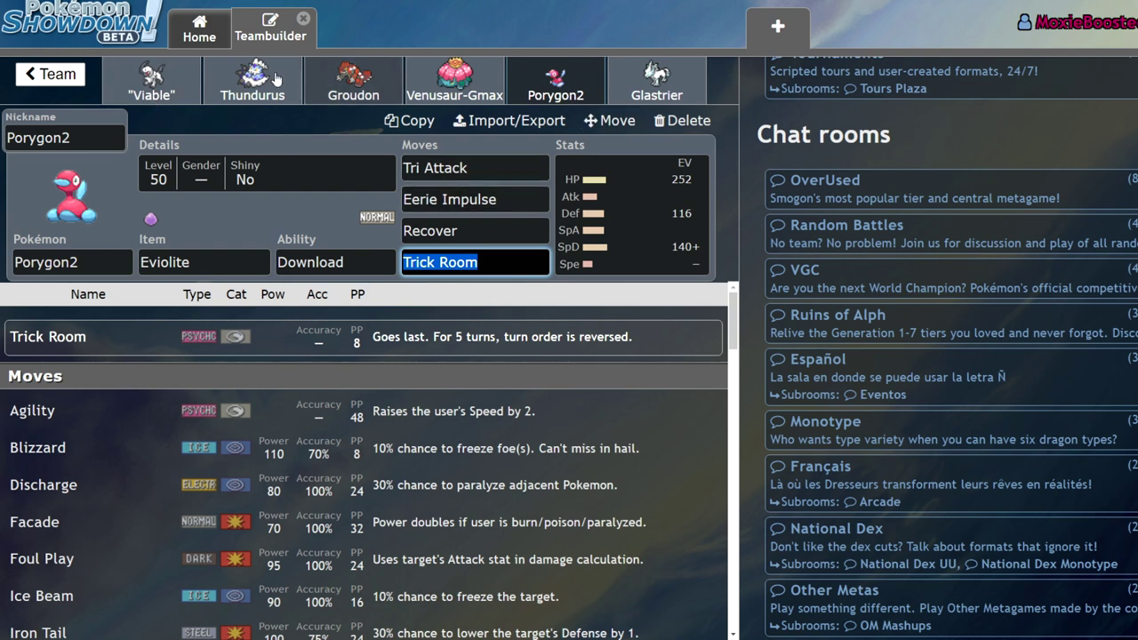
click(178, 69)
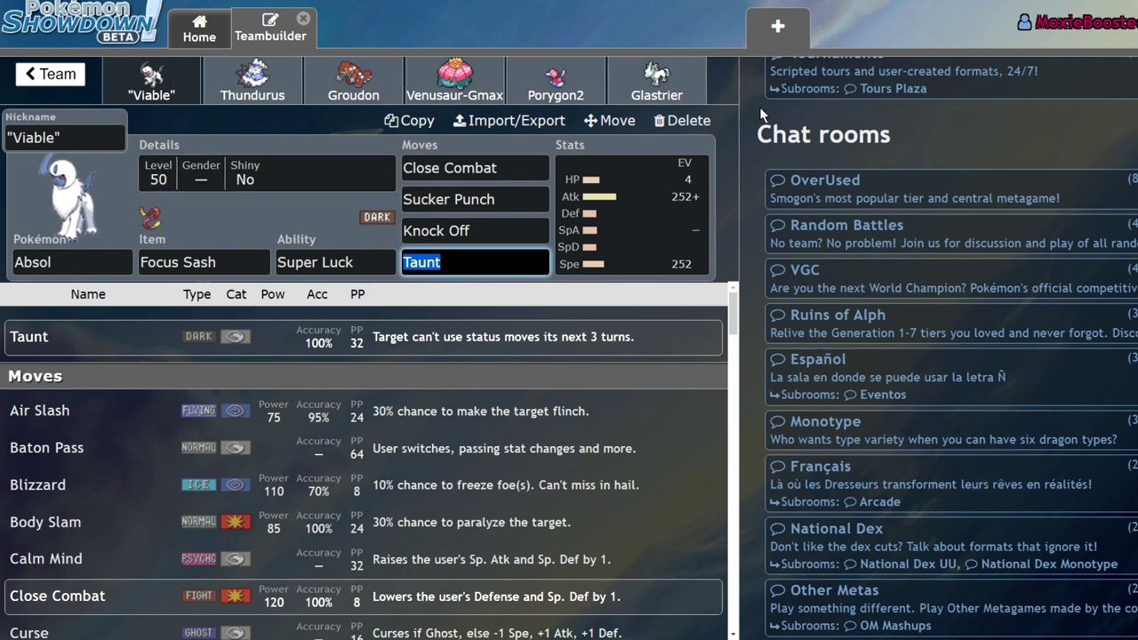
click(546, 85)
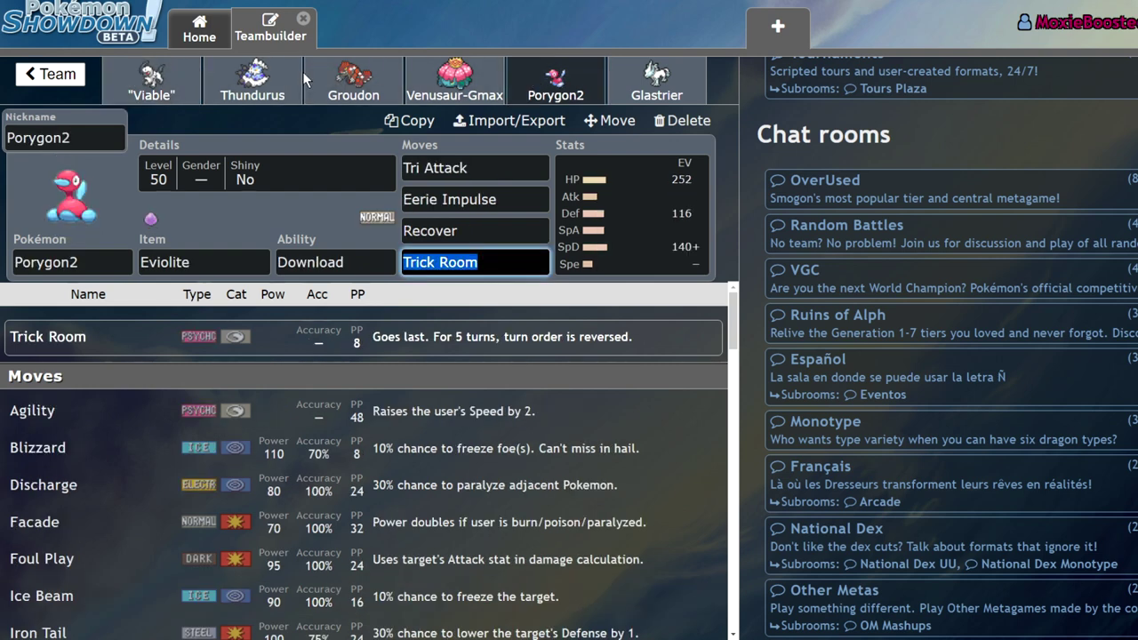
click(549, 83)
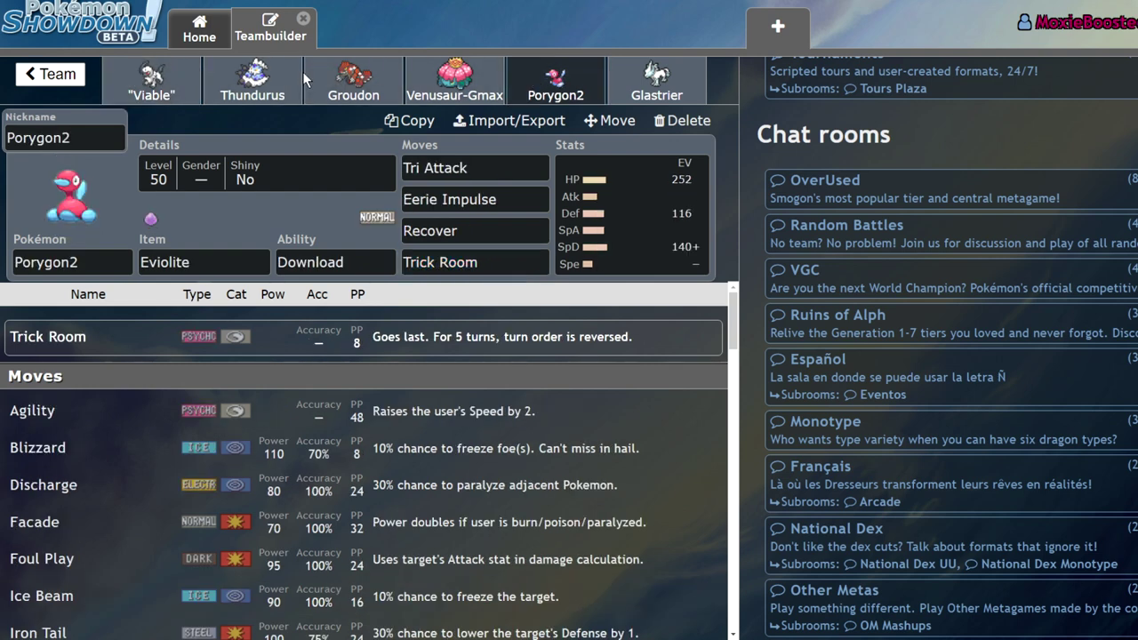
click(252, 82)
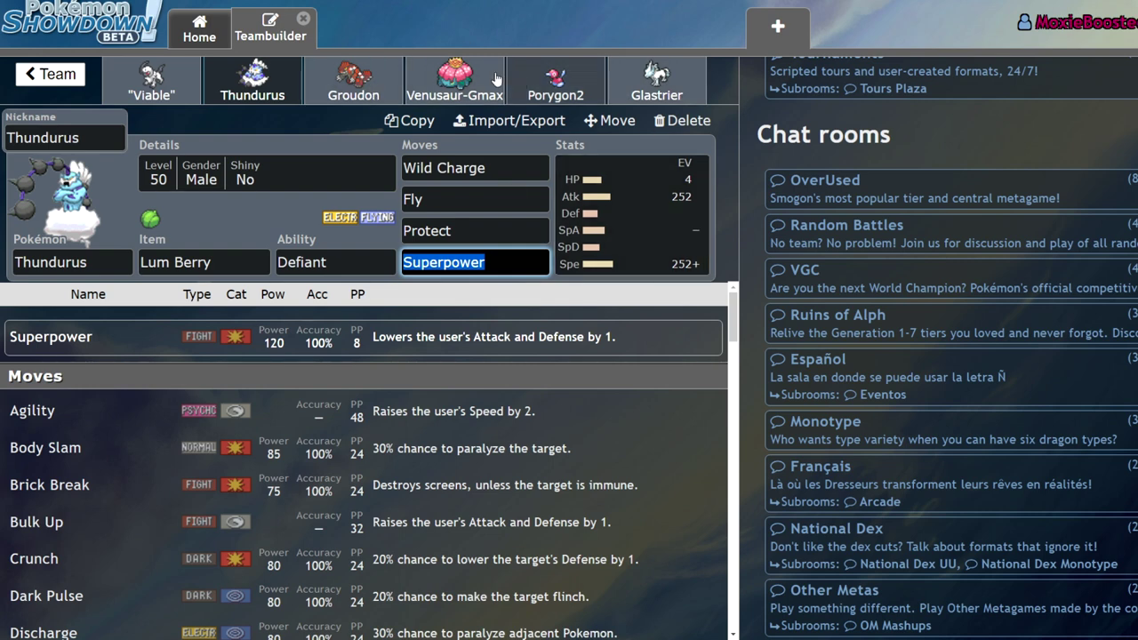
click(548, 78)
click(549, 78)
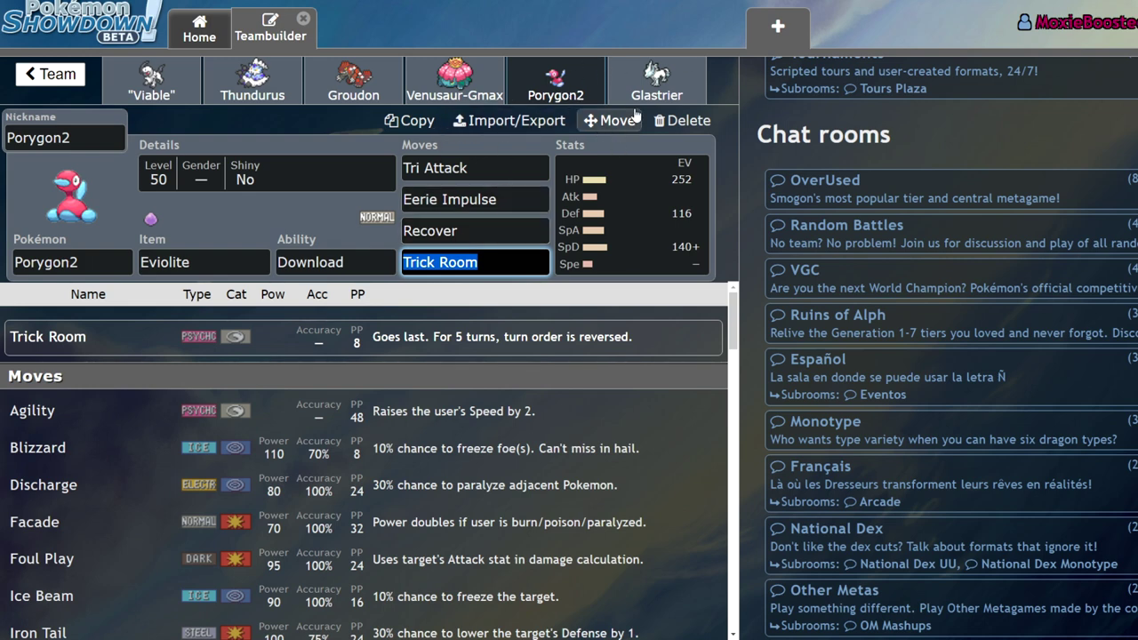
Step: Alternate between Groudon's and Thundurus's sets, then open Glastrier's Life Orb Chilling Neigh set
click(353, 80)
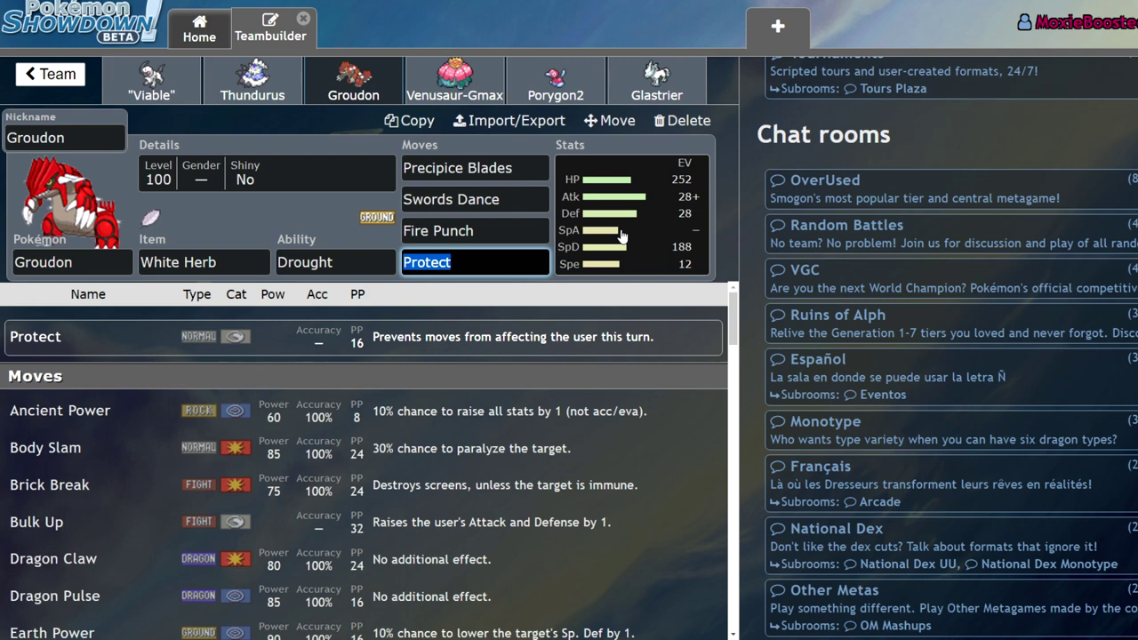
click(252, 80)
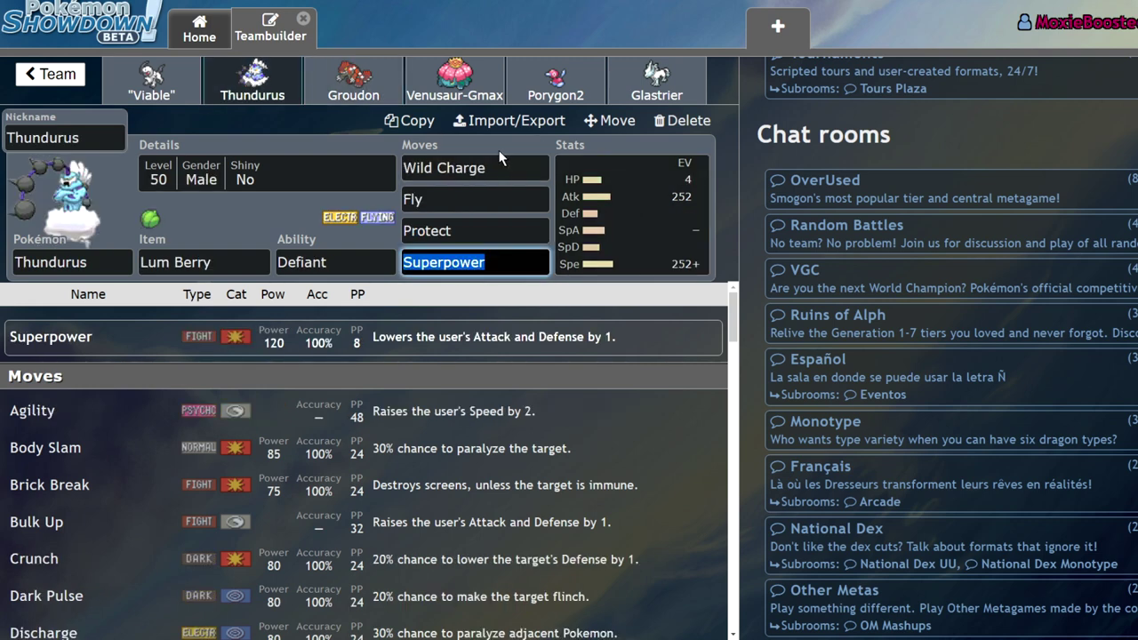
click(243, 89)
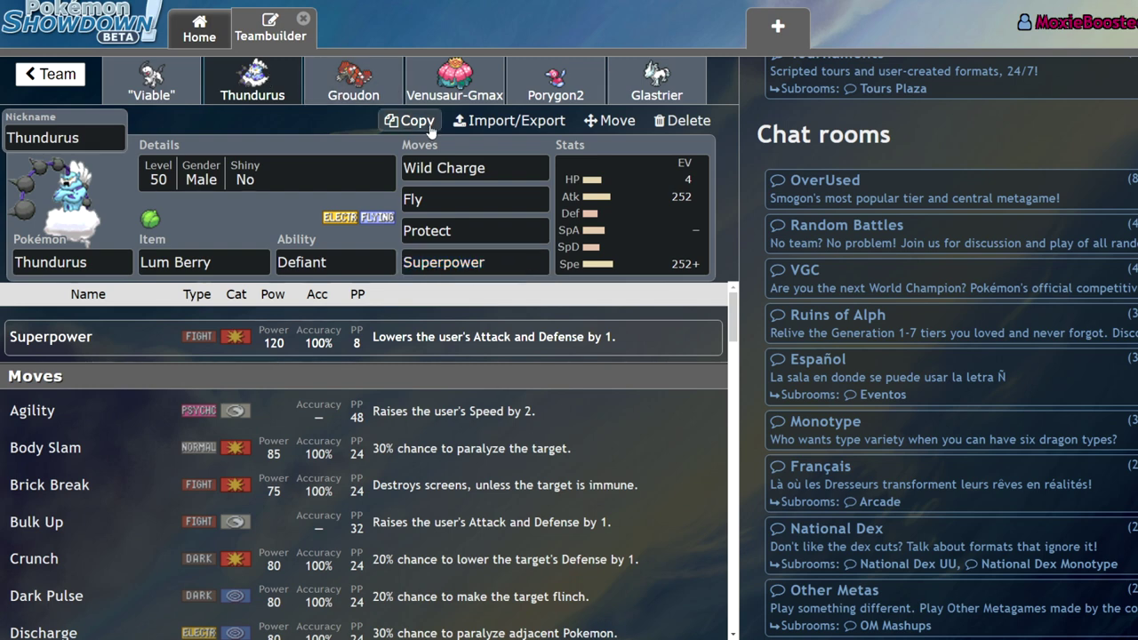
click(366, 97)
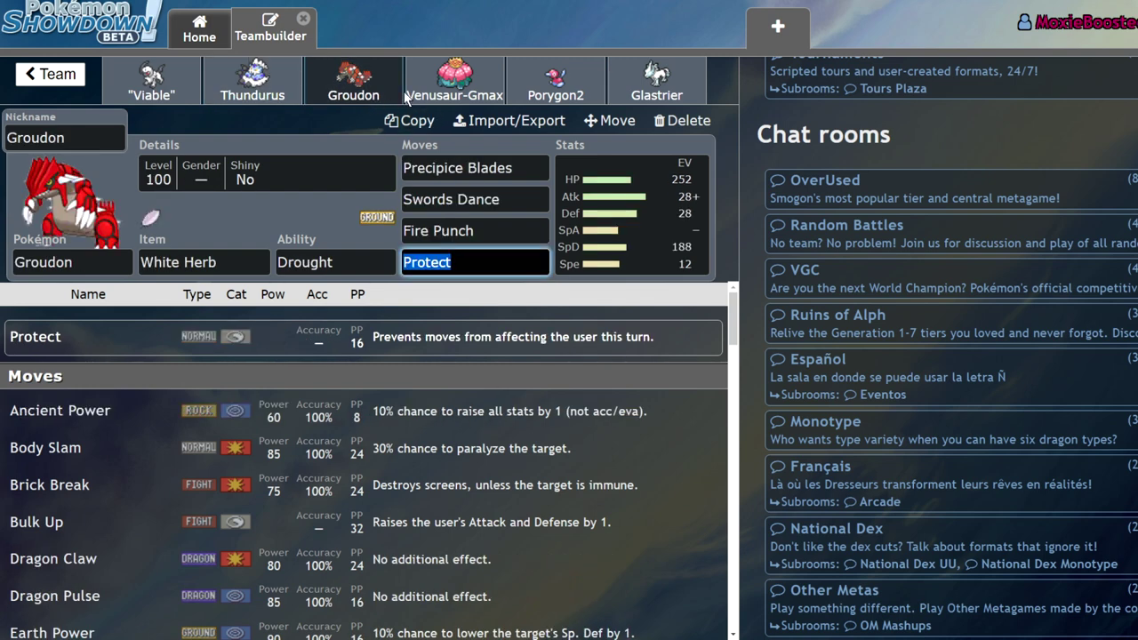
click(252, 80)
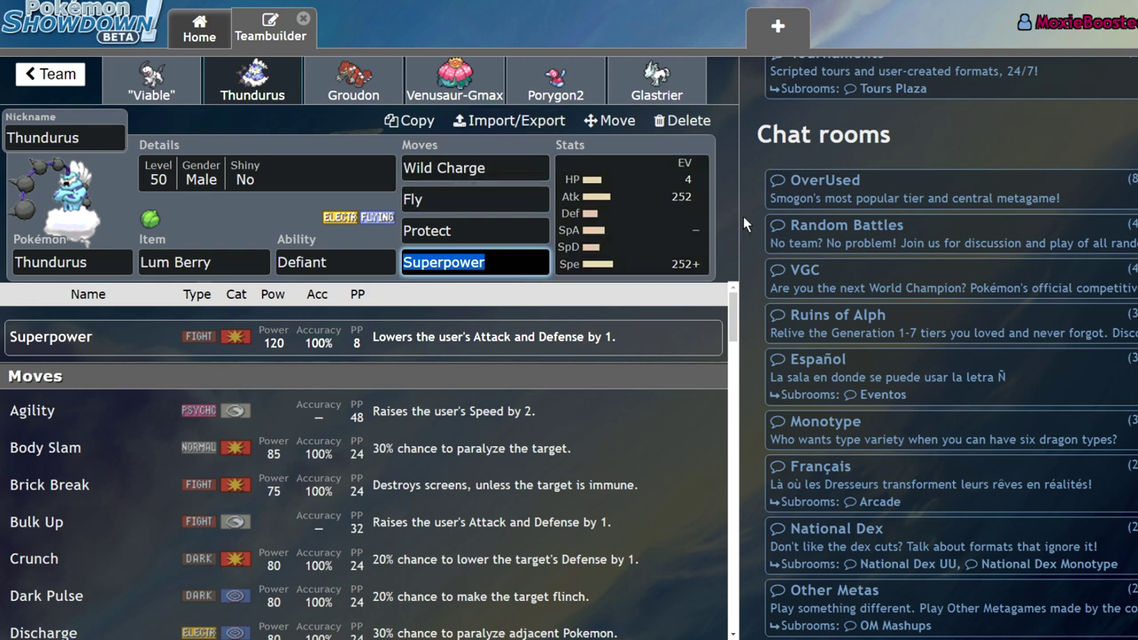
click(353, 87)
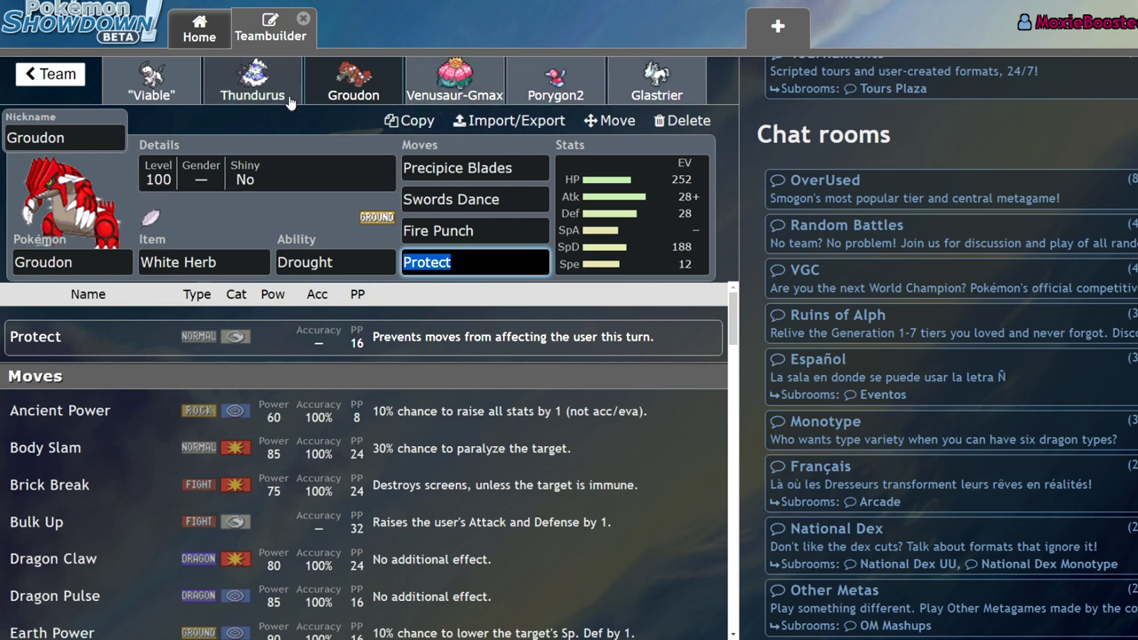
click(658, 93)
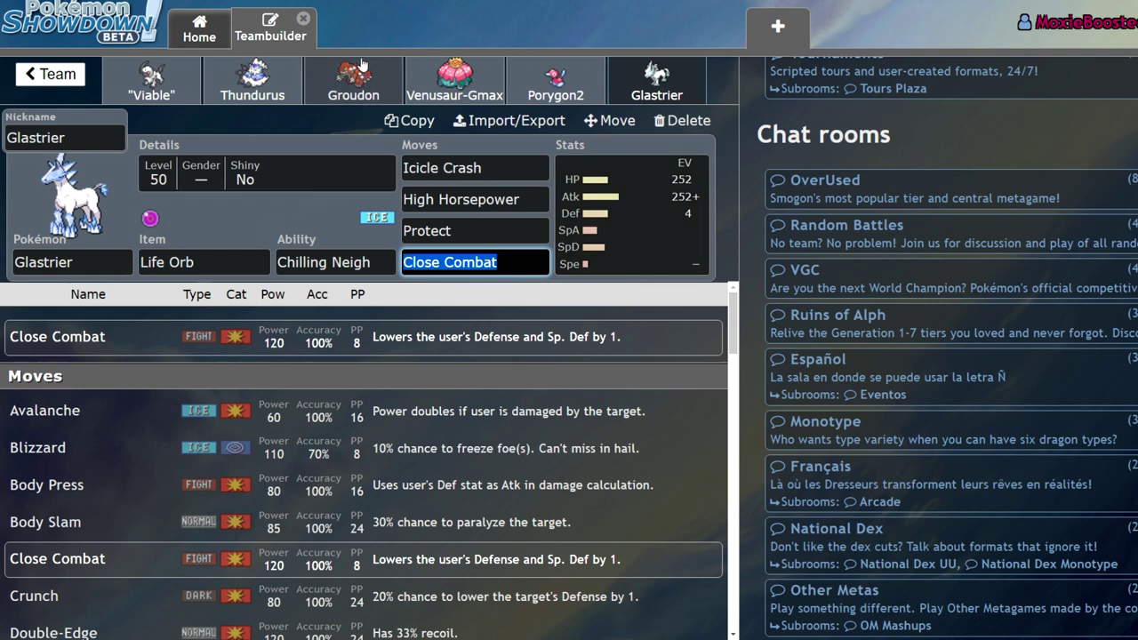
Step: Compare Glastrier's set with Porygon2's repeatedly, then with Groudon and Thundurus, ending on Glastrier
click(570, 101)
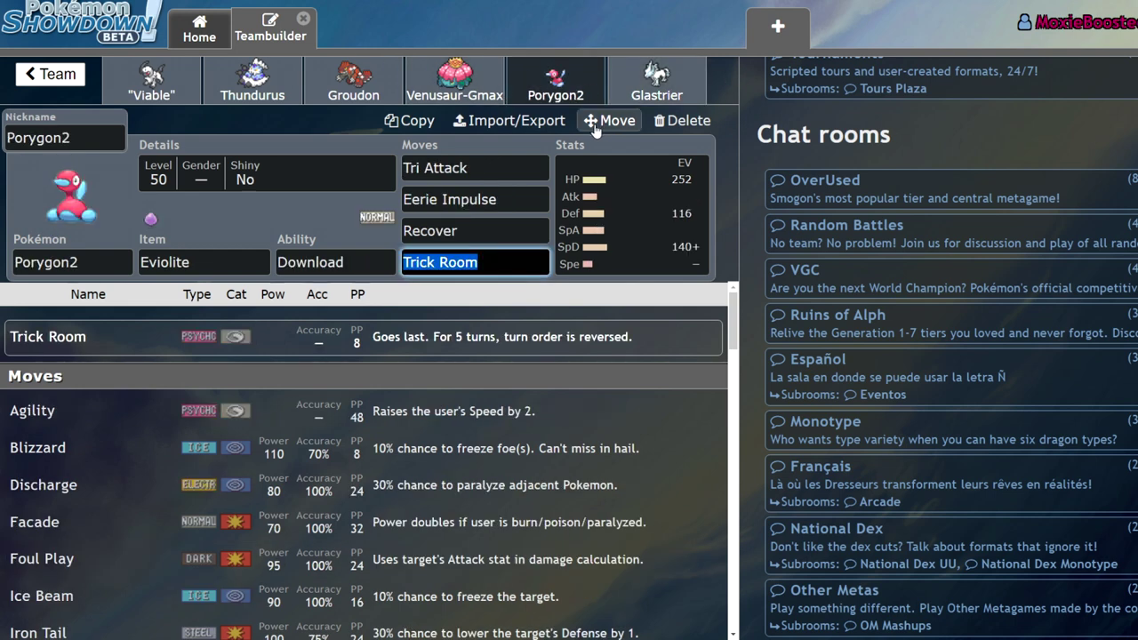
click(673, 72)
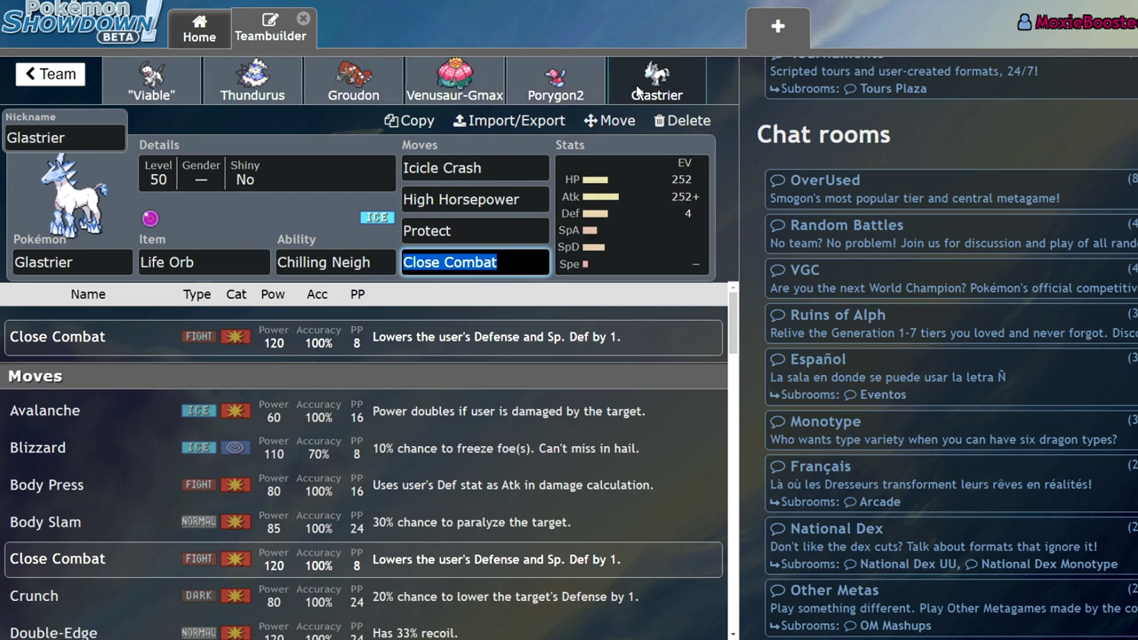
click(549, 91)
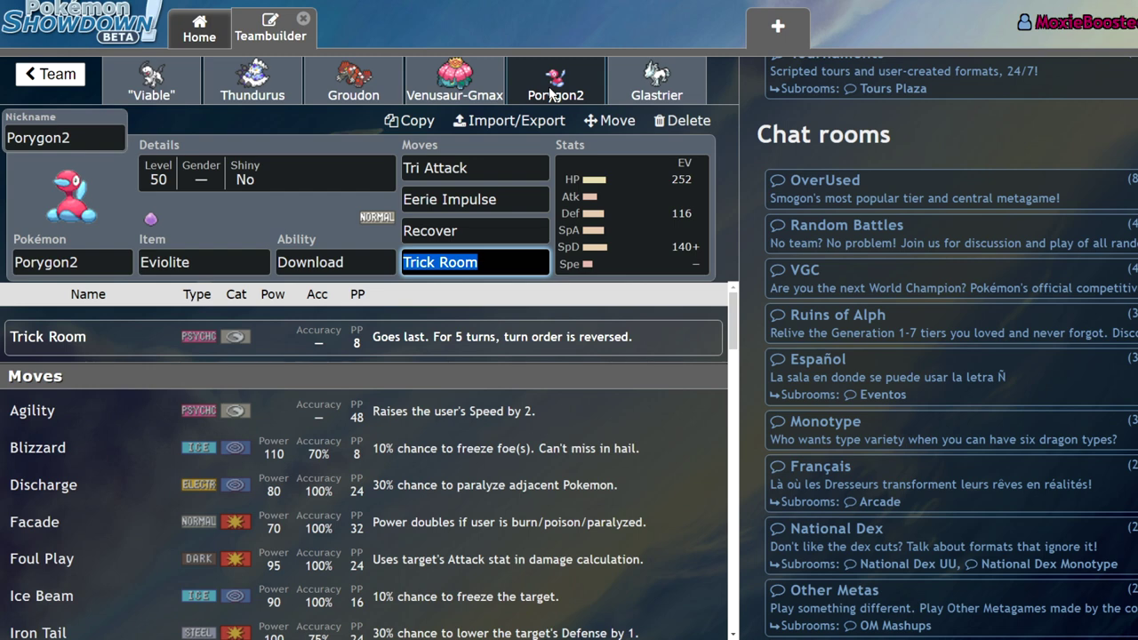
click(656, 81)
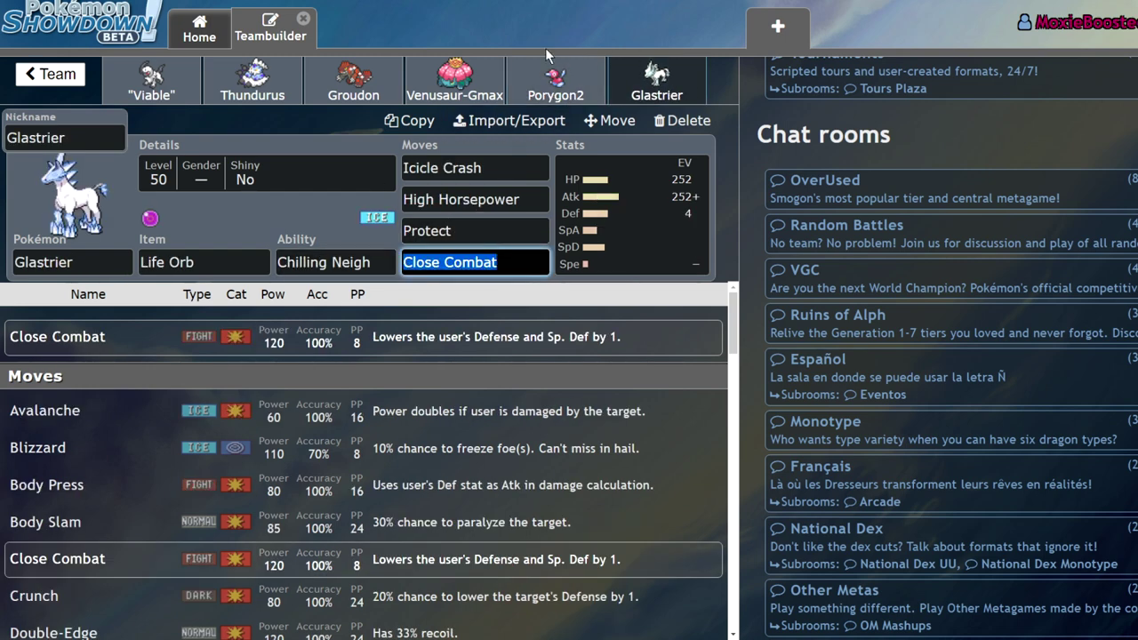
click(555, 78)
click(656, 79)
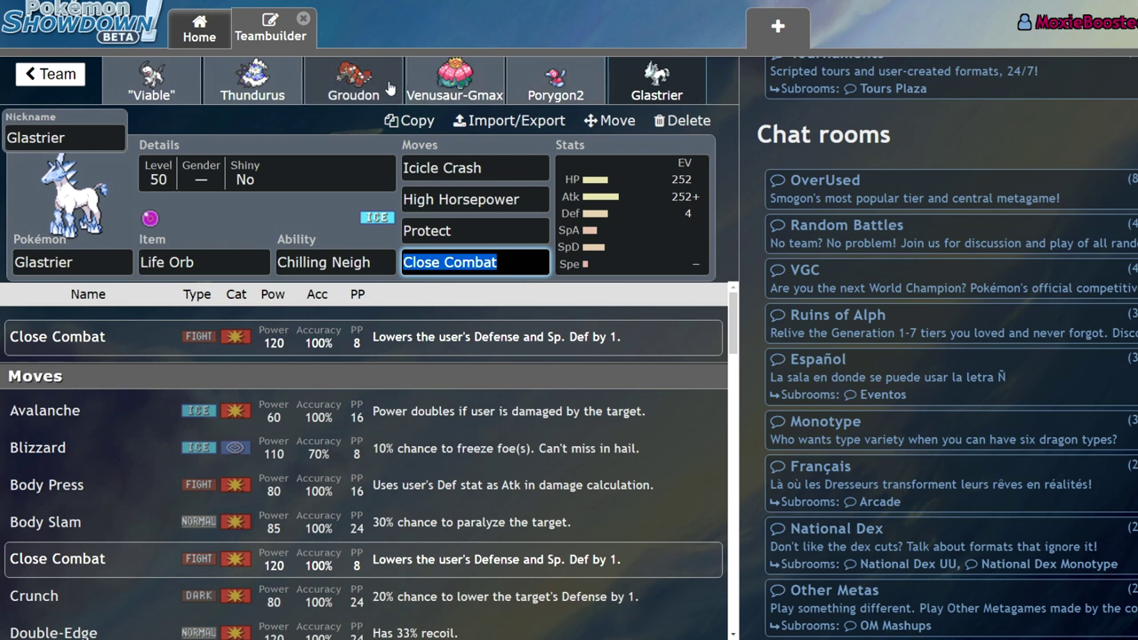
click(353, 81)
click(252, 82)
click(660, 82)
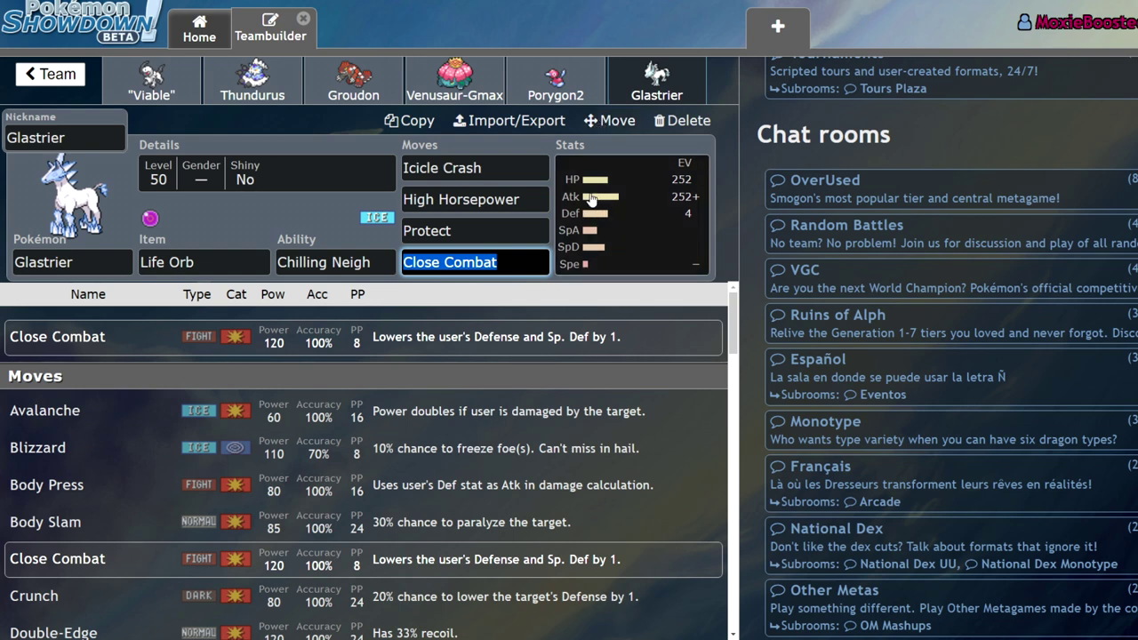
Step: Cycle through Absol, Thundurus, Venusaur-Gmax, Porygon2, Glastrier and Groudon, landing on the 'Viable' Absol set
click(155, 89)
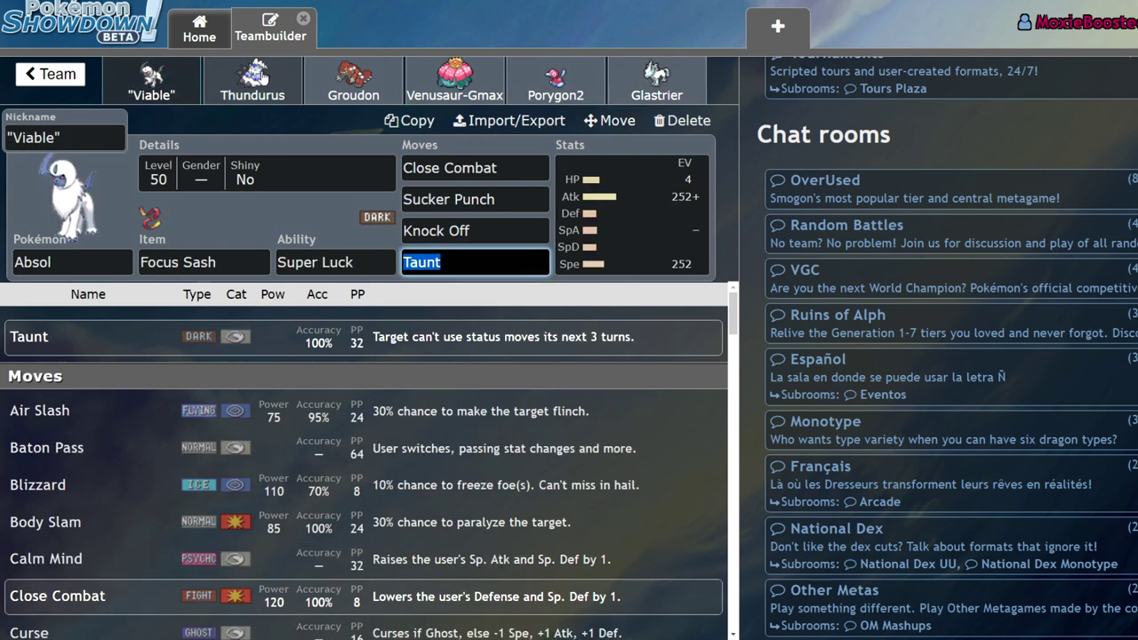
click(253, 84)
click(454, 84)
click(594, 89)
click(666, 77)
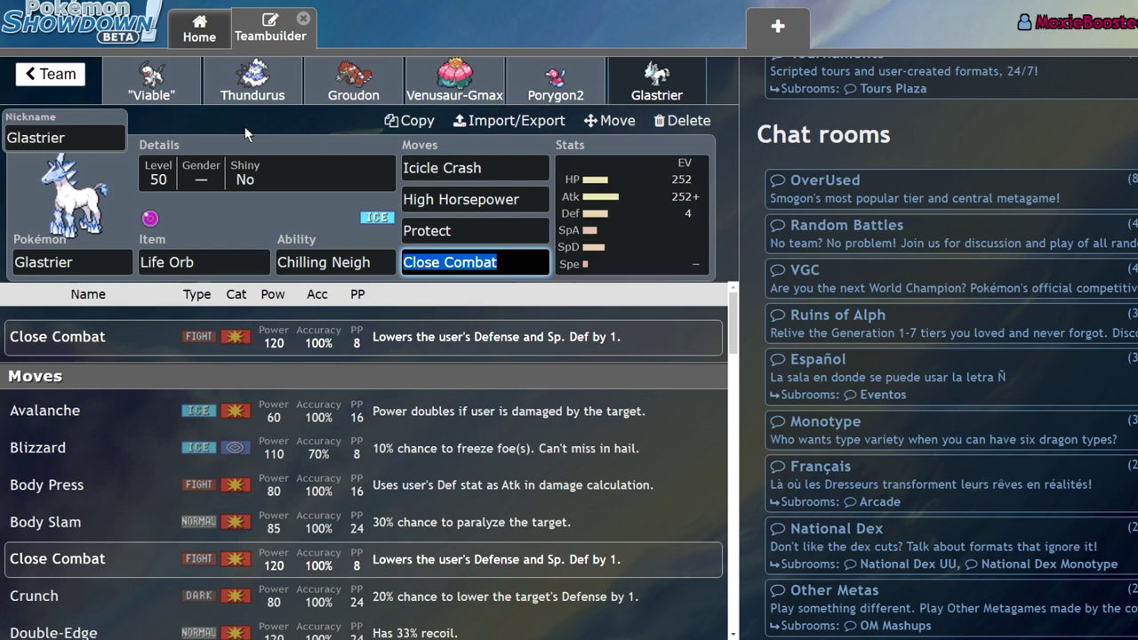
click(179, 94)
click(256, 84)
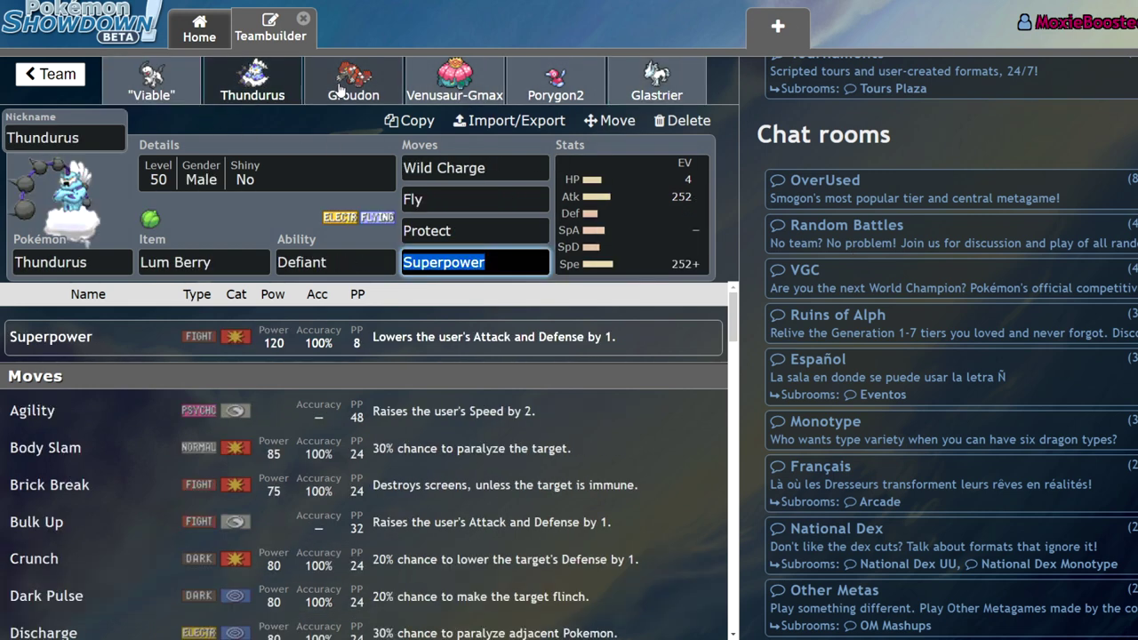
click(340, 89)
click(124, 85)
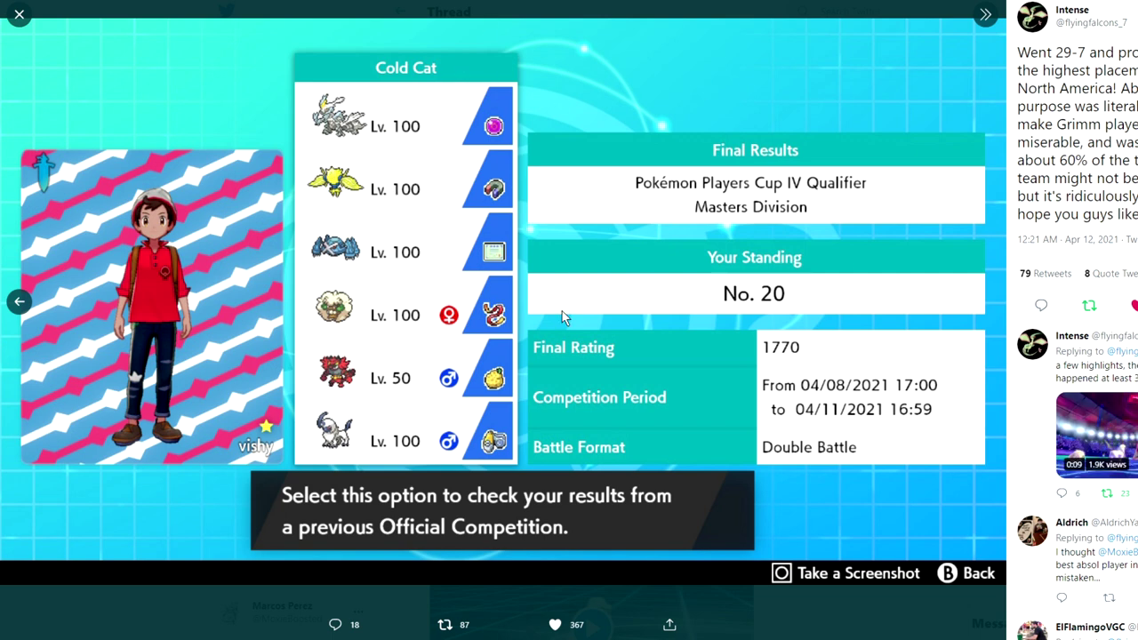
Step: Close the results image back to the Absol thread and open the tweet's team sheet image
click(26, 304)
click(28, 300)
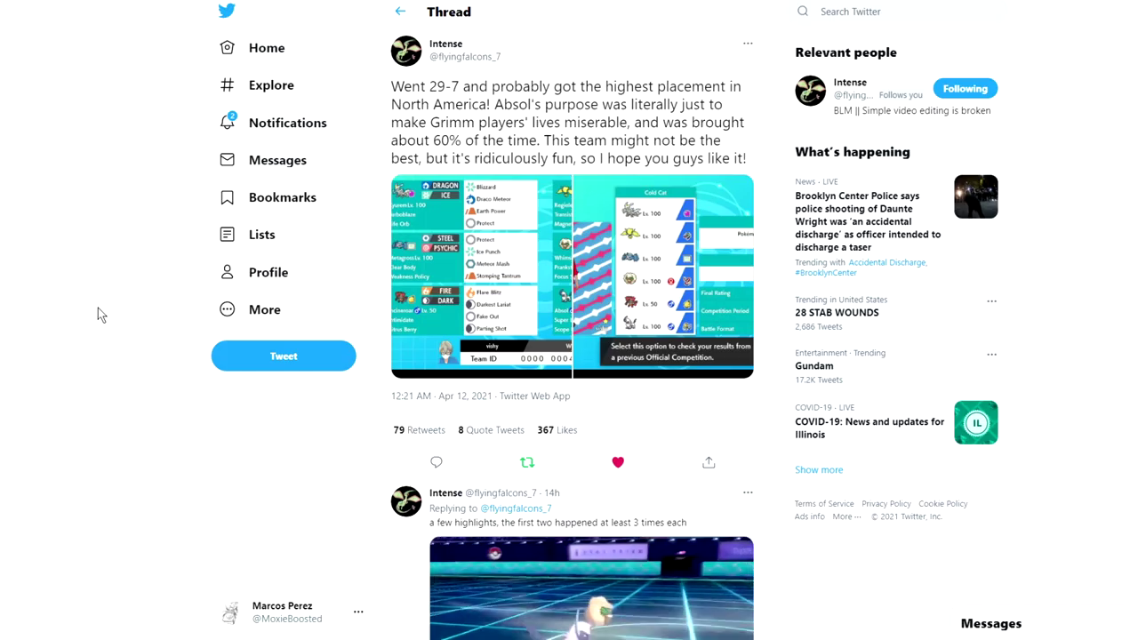
click(513, 232)
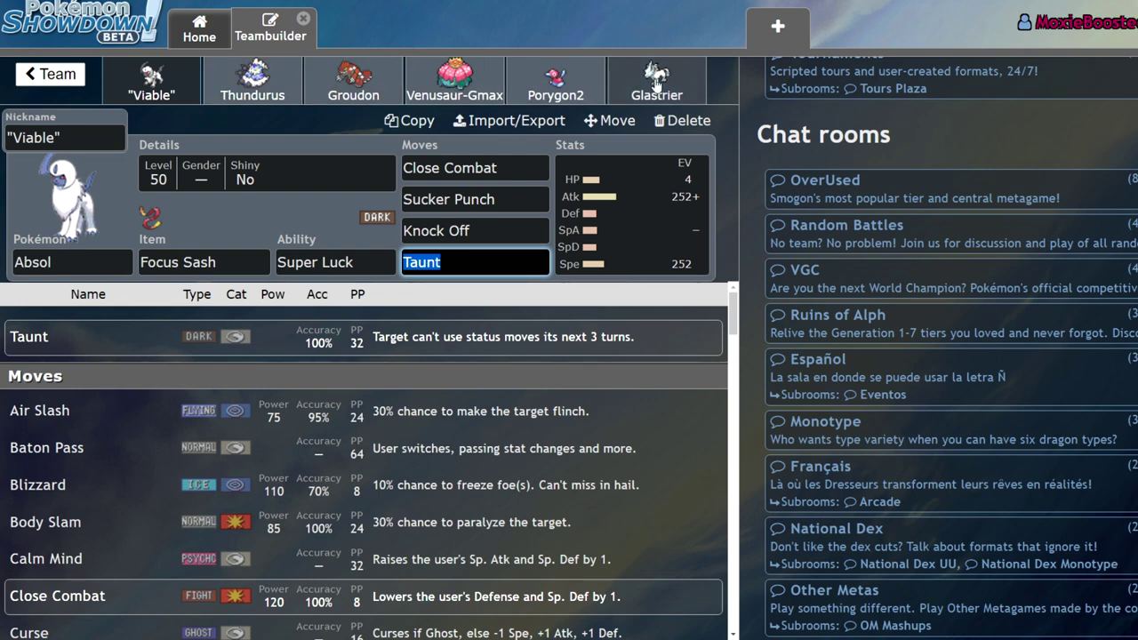
Step: Cycle through the team, then open Absol's EV editor: 4 HP, 252+ Atk, 252 Spe, Adamant
click(253, 80)
click(455, 80)
click(665, 93)
click(151, 80)
click(353, 80)
click(454, 80)
click(555, 89)
click(643, 91)
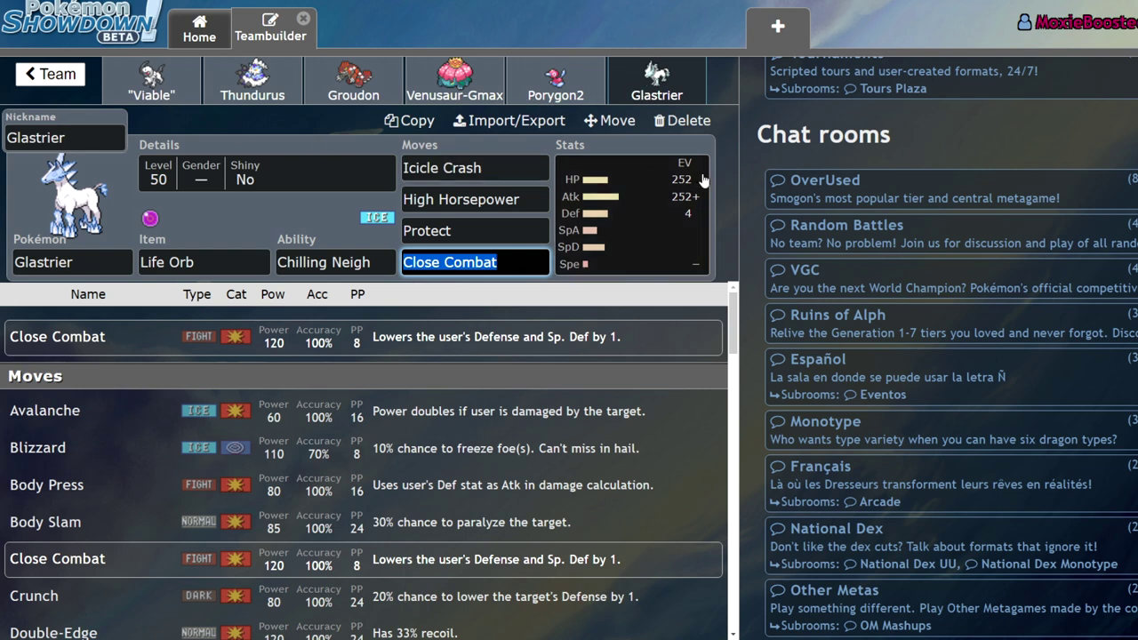
click(178, 85)
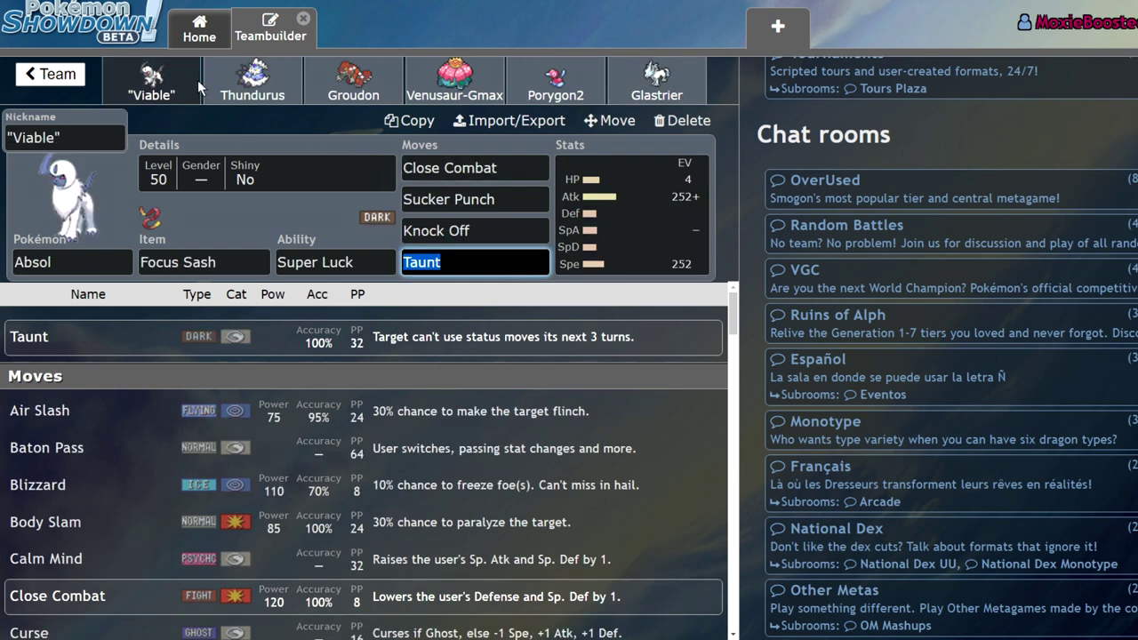
click(645, 207)
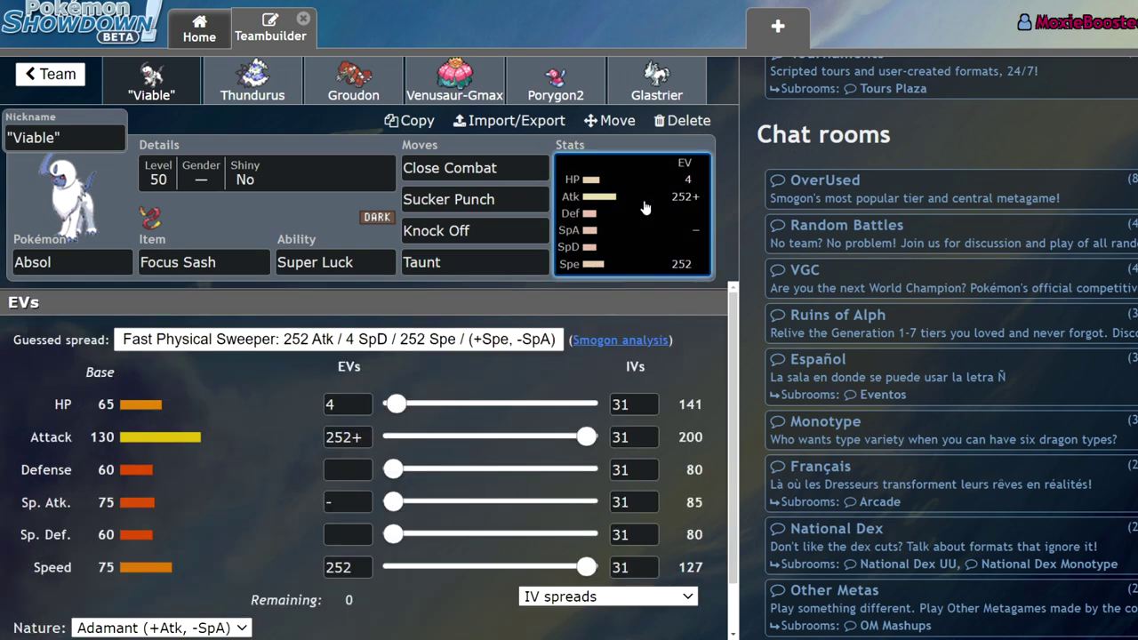